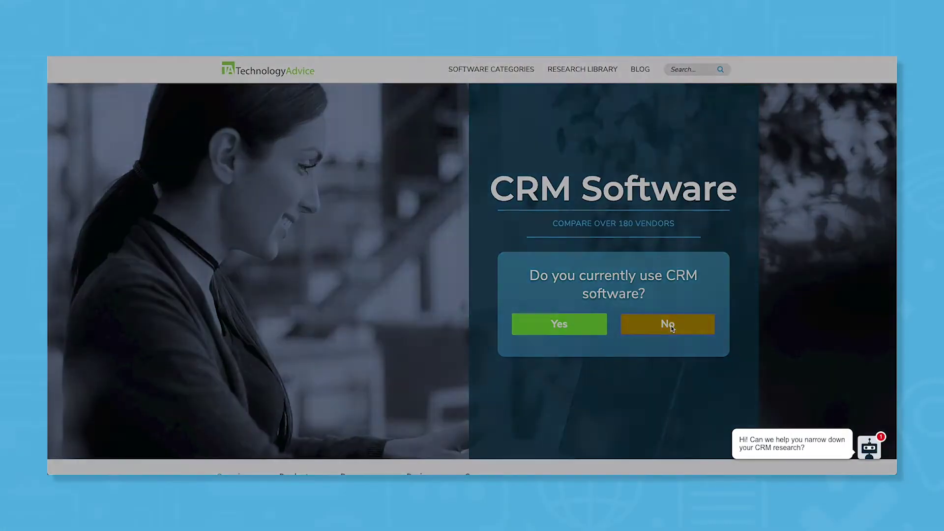
Step: Answer the CRM finder: no current CRM, 251-500 users needing access, Insurance industry
click(672, 328)
click(378, 246)
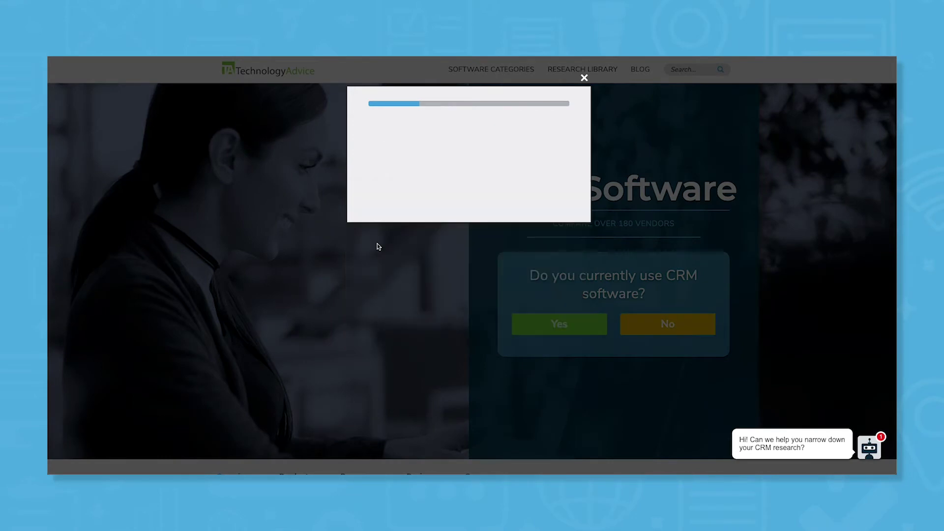
click(419, 164)
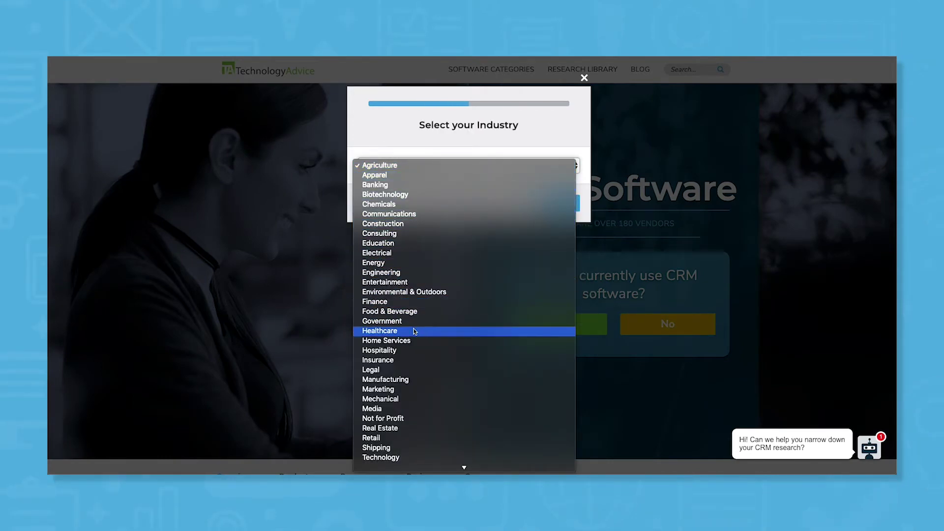
click(414, 362)
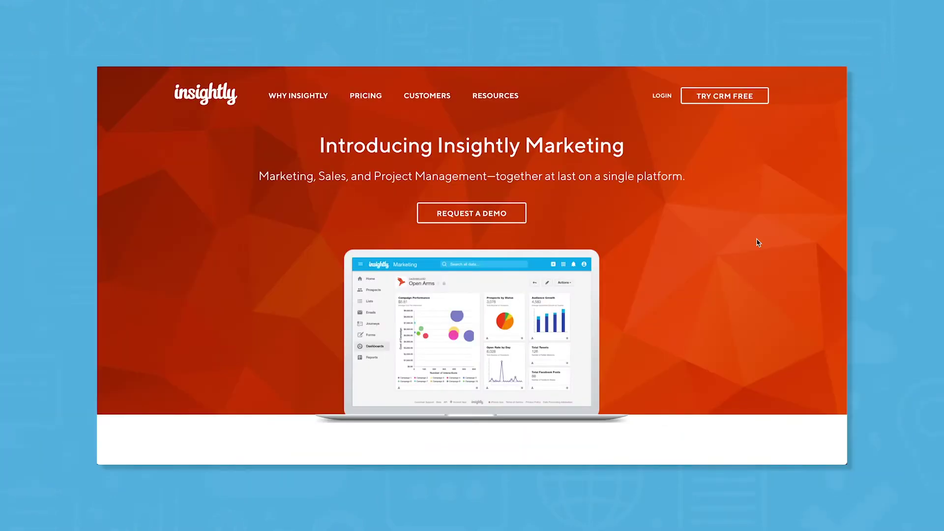
Step: Open Insightly's CRM pricing page and scroll through the Plus, Professional and Enterprise comparison
mouse_move(355, 96)
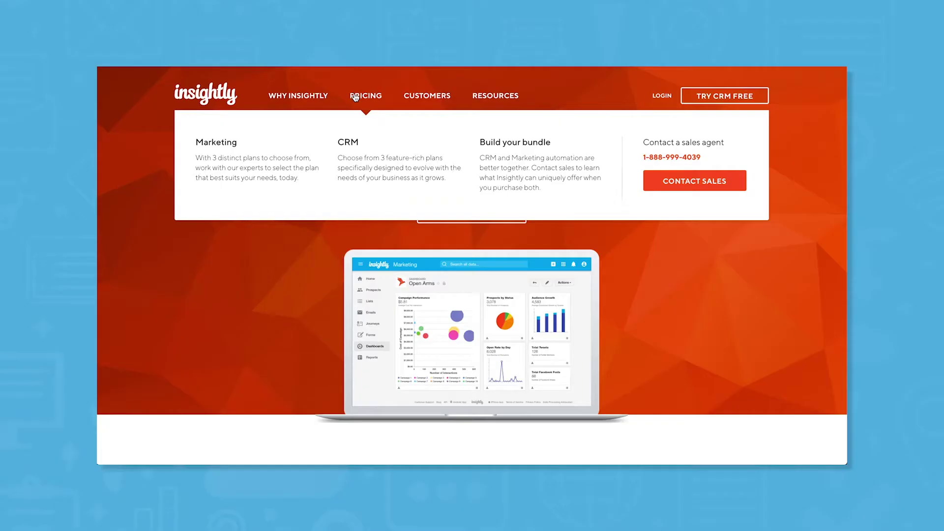
click(348, 145)
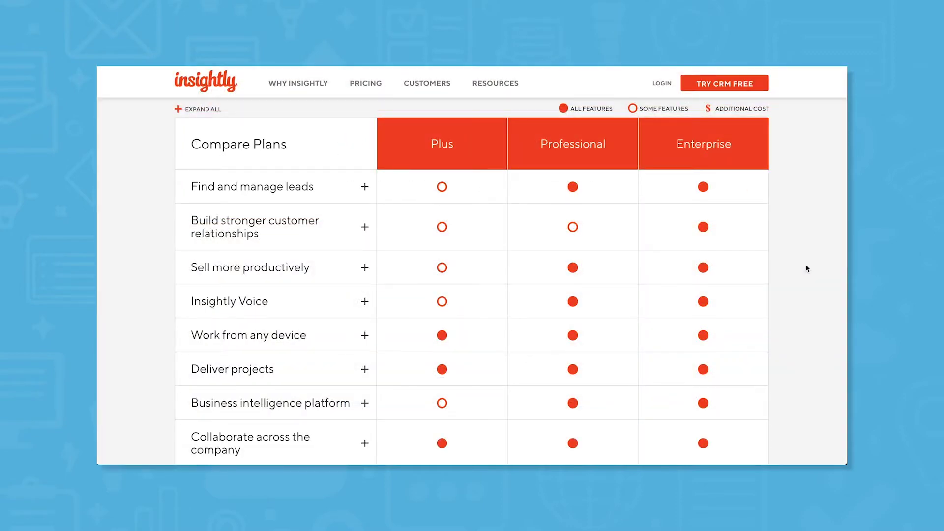
scroll(807, 266, down, 2)
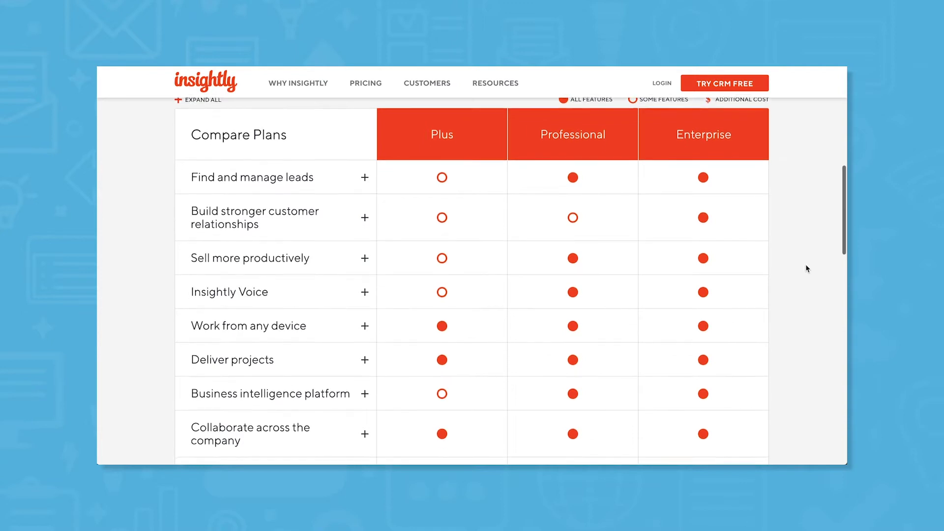
scroll(807, 267, down, 1)
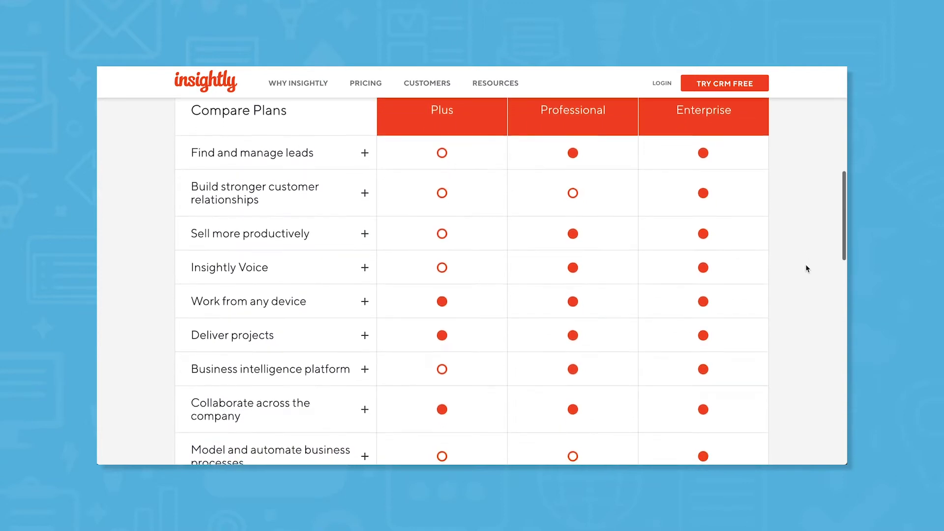
scroll(807, 266, down, 1)
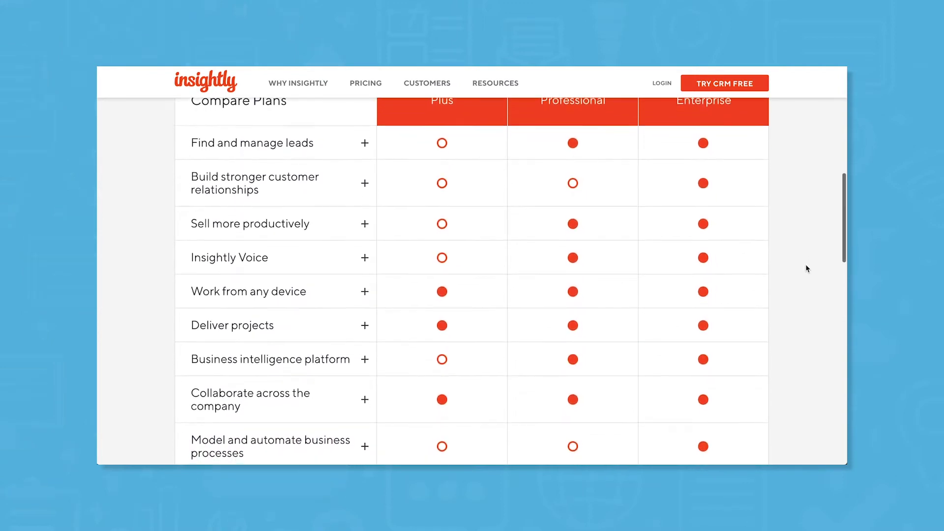
scroll(807, 268, down, 3)
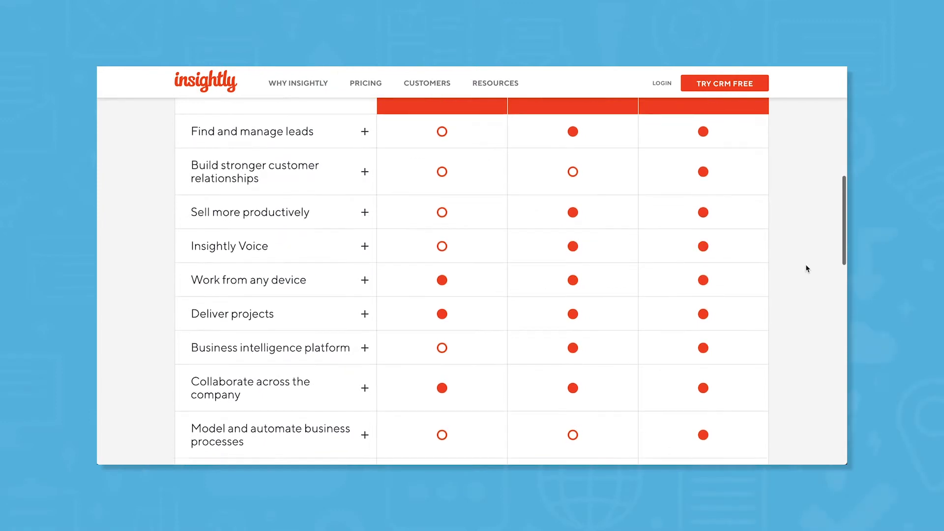
scroll(807, 269, down, 1)
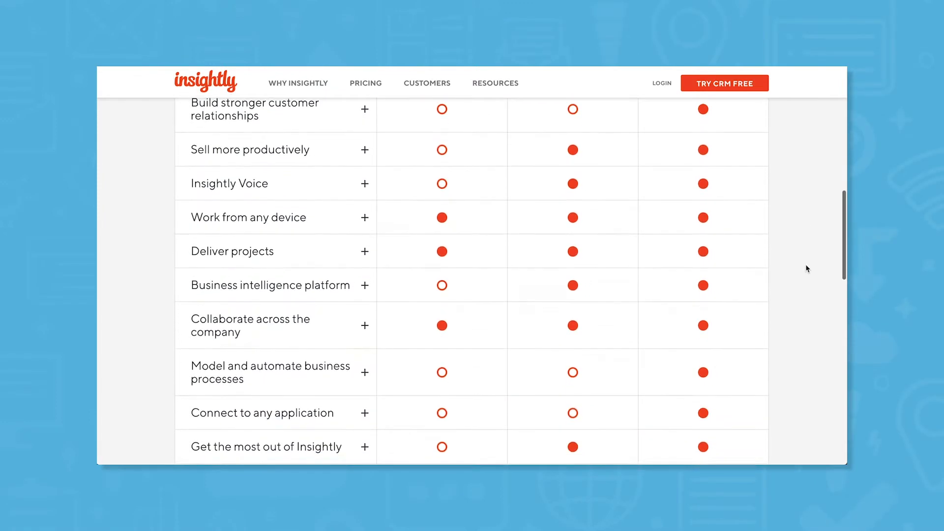
scroll(806, 268, down, 3)
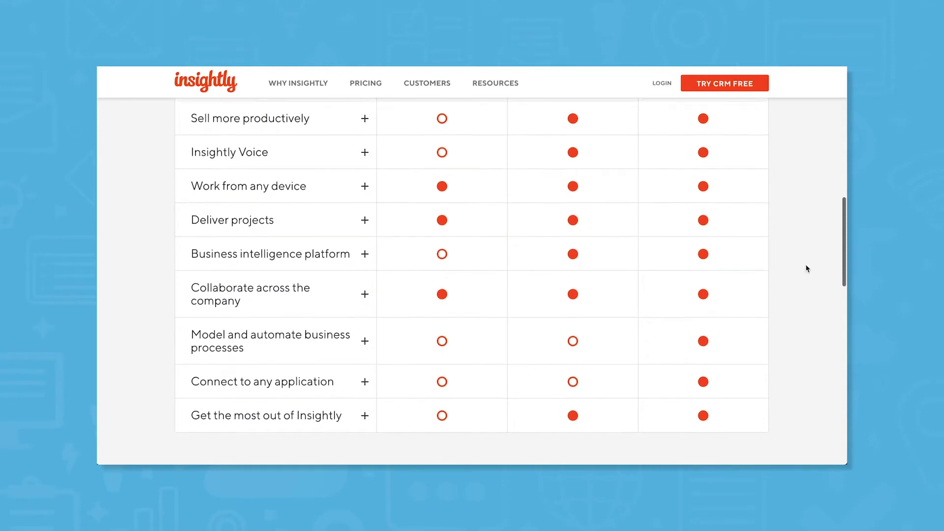
scroll(807, 268, down, 2)
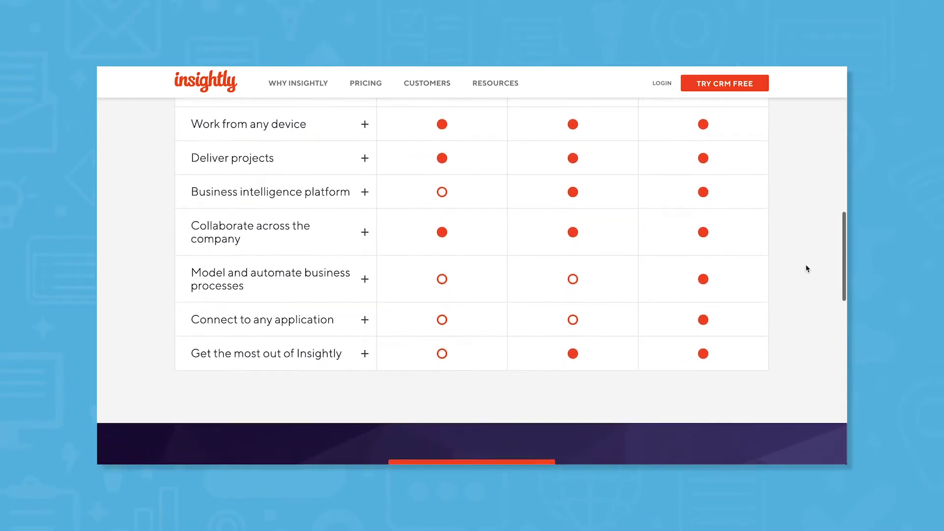
scroll(807, 269, down, 5)
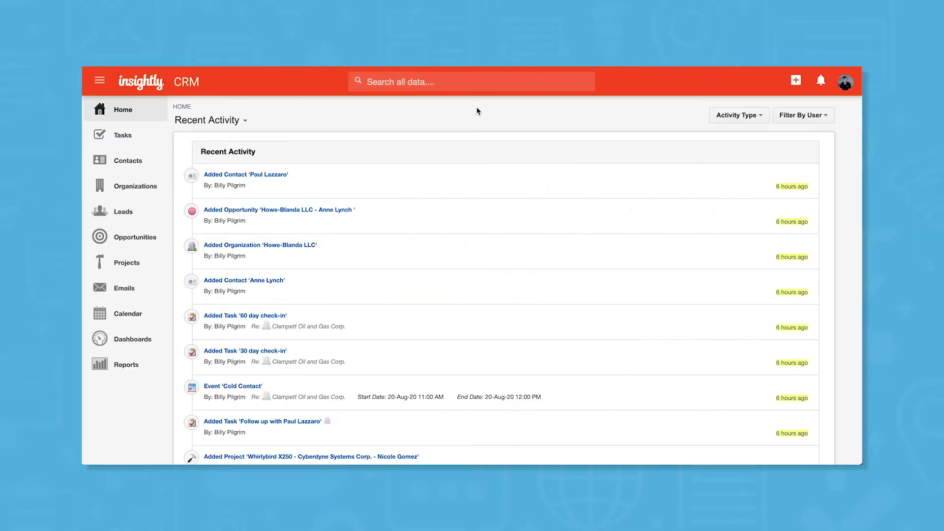
Step: Change Home from Recent Activity to the Opportunities Dashboard showing $2.48M total sales
scroll(641, 290, down, 2)
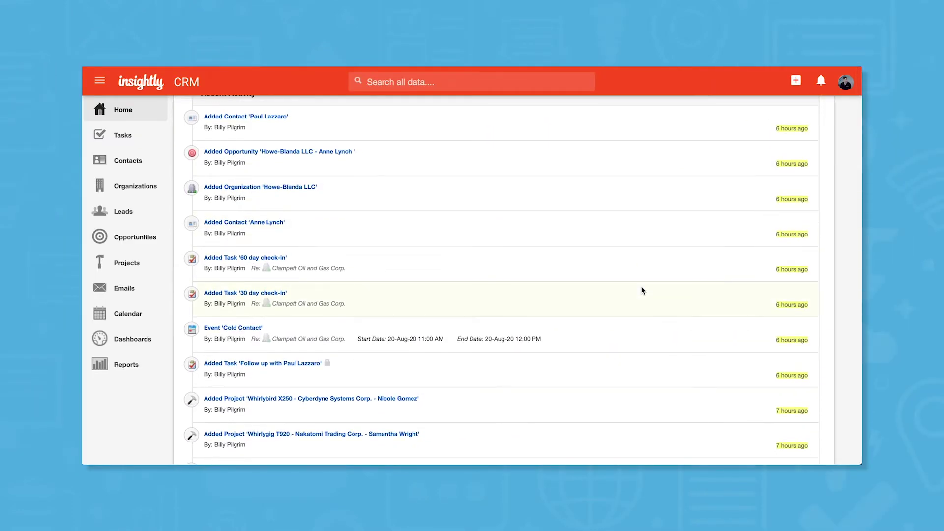
scroll(642, 290, down, 3)
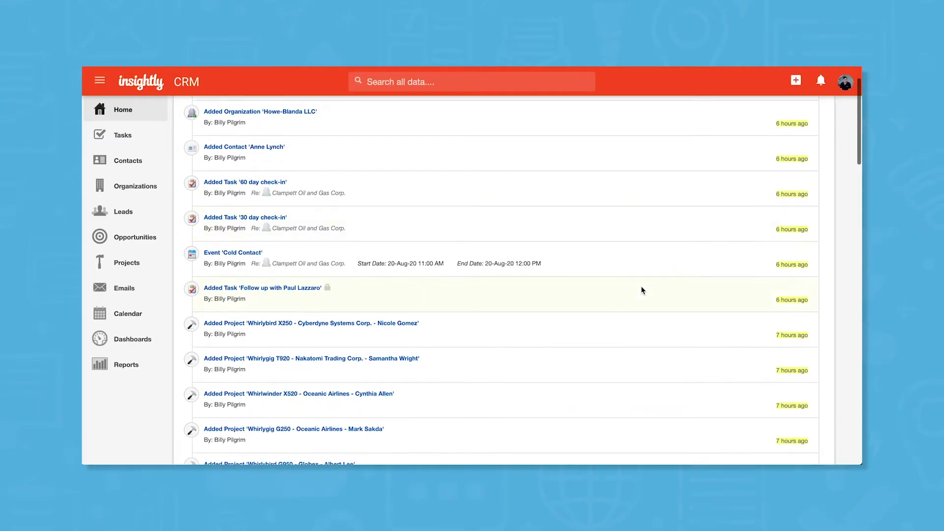
scroll(642, 290, up, 6)
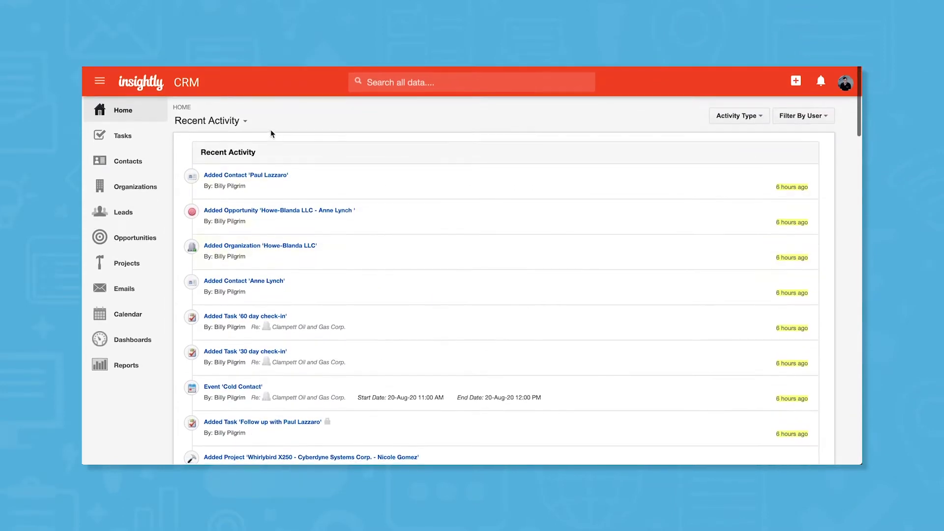
click(240, 122)
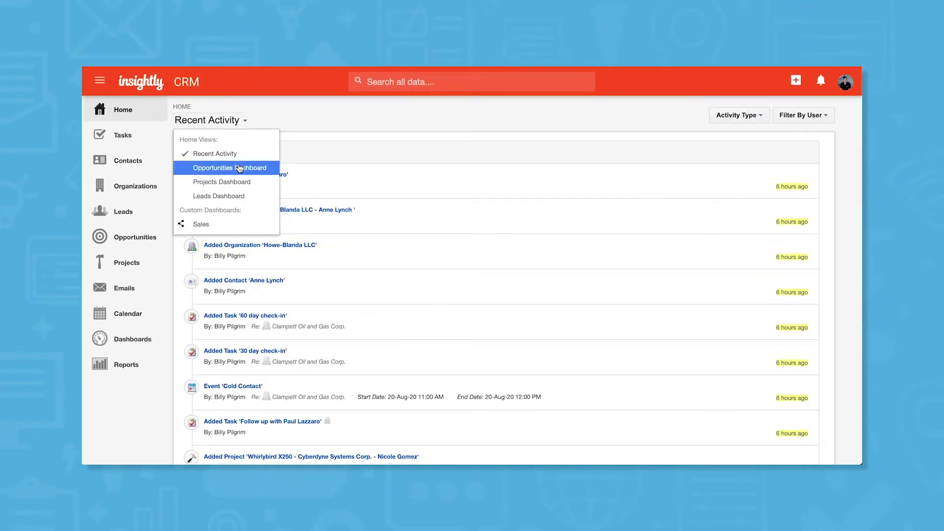
click(238, 196)
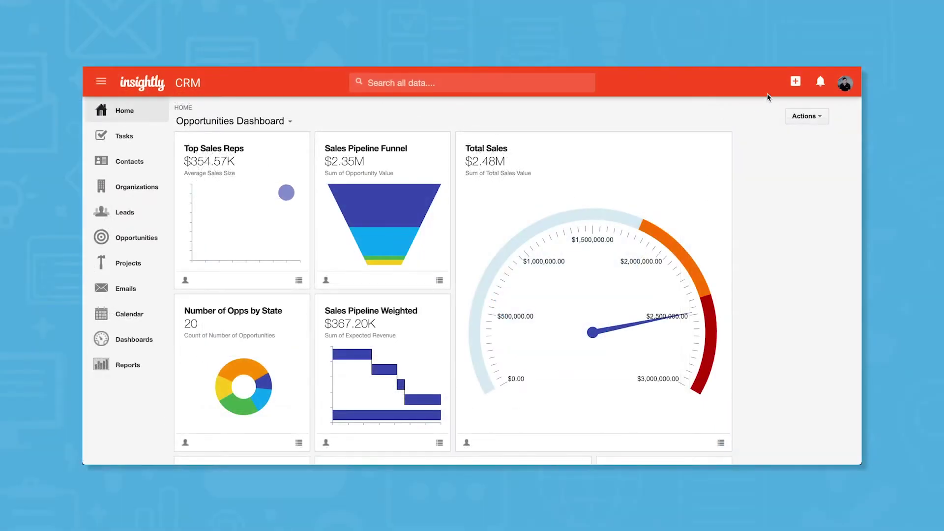
click(796, 82)
click(438, 83)
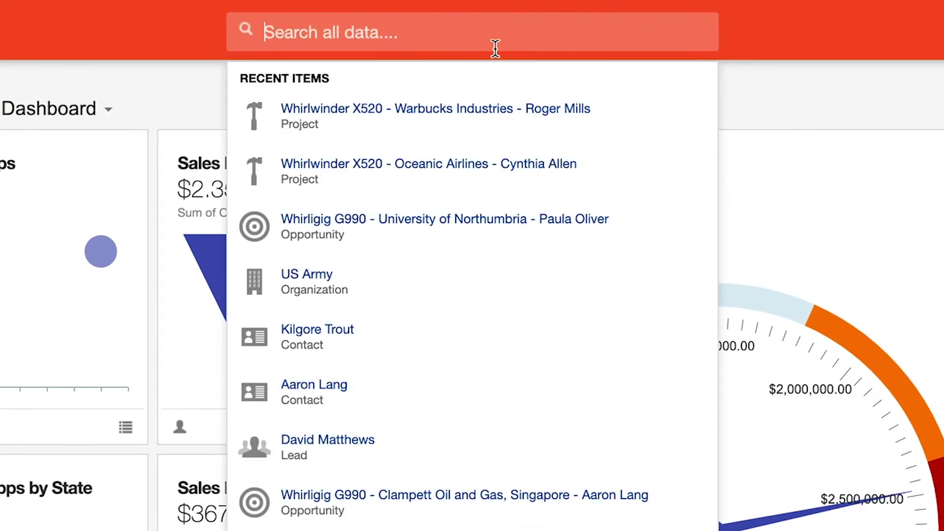
text(Paul La)
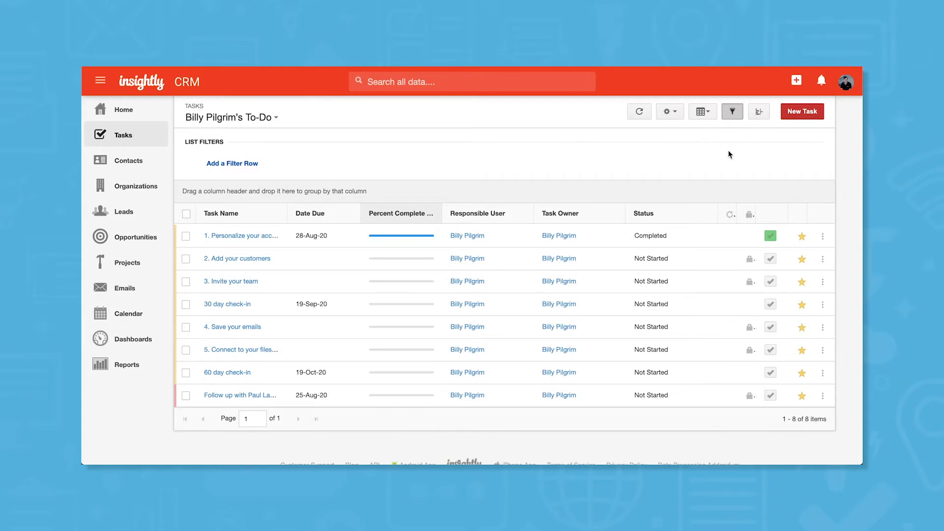
click(254, 236)
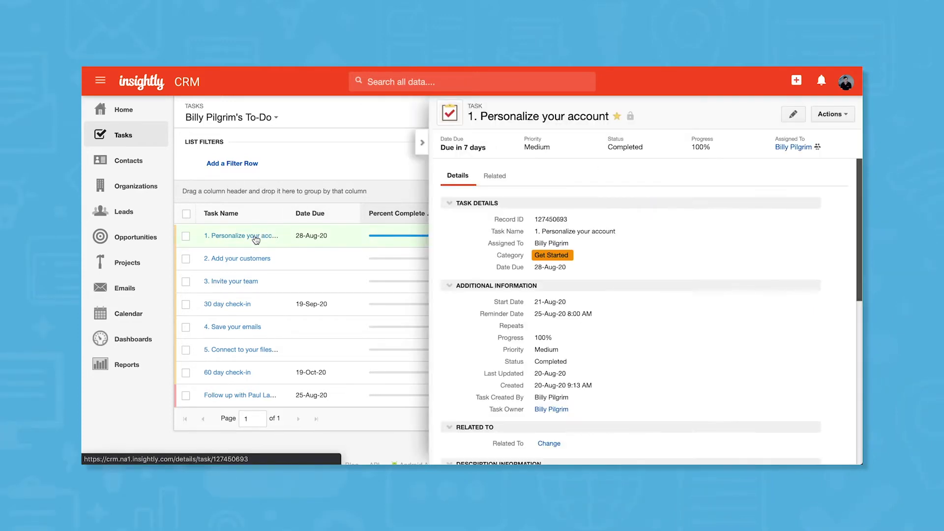
Step: Start a new task named 'F', then go to the All Projects list
click(802, 111)
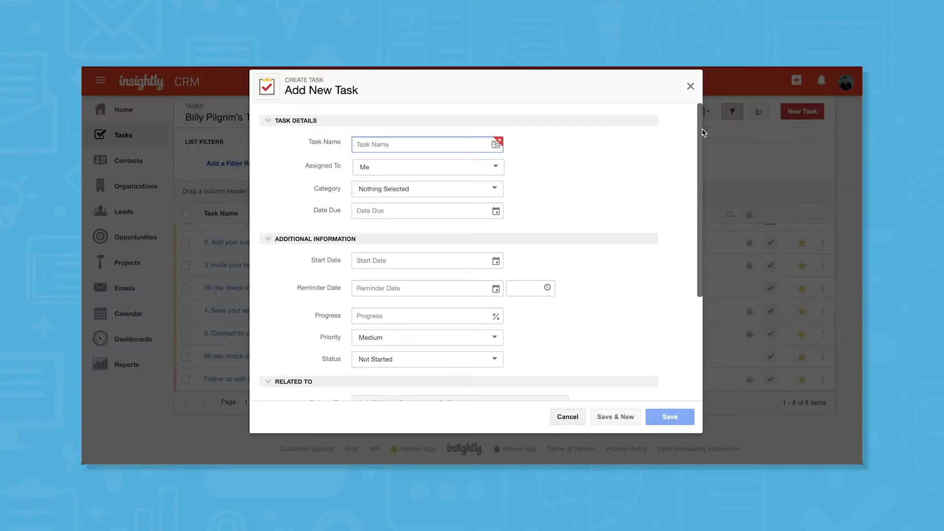
text(Fo)
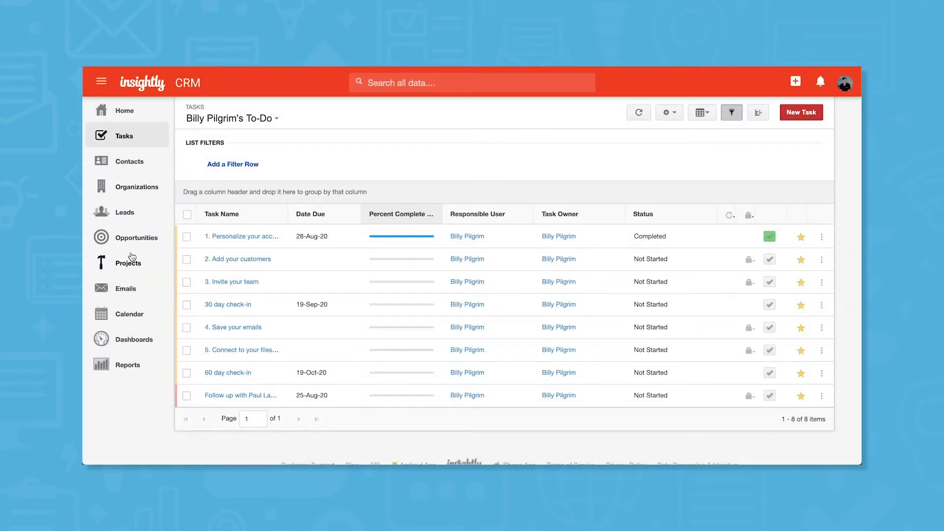
click(130, 256)
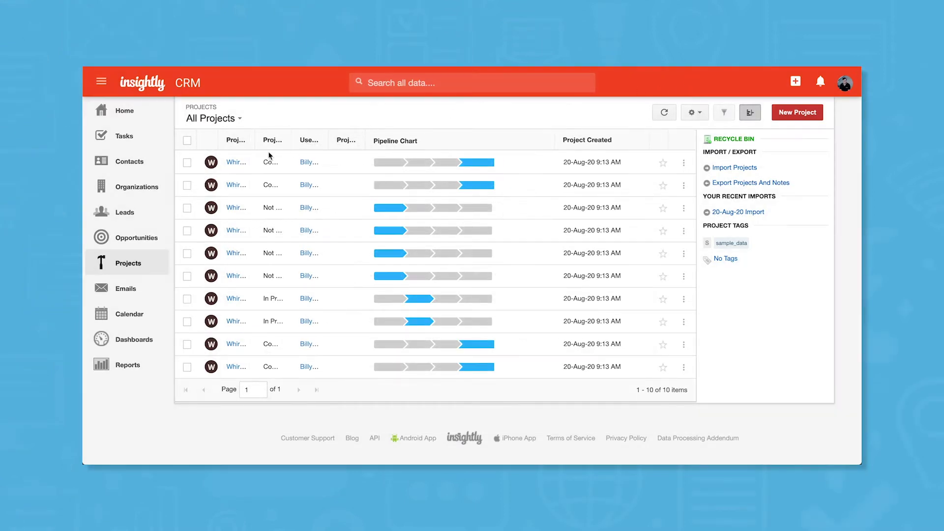
Step: View the Completed Whirlwinder X520 and Not Started Whirlybird G950 projects, then open Contacts
click(232, 165)
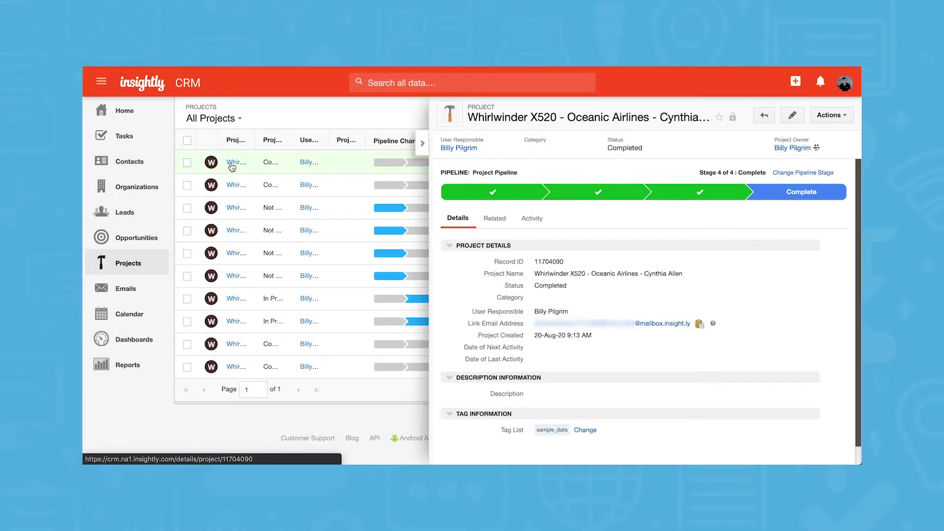
scroll(815, 281, down, 3)
scroll(815, 280, up, 3)
click(426, 143)
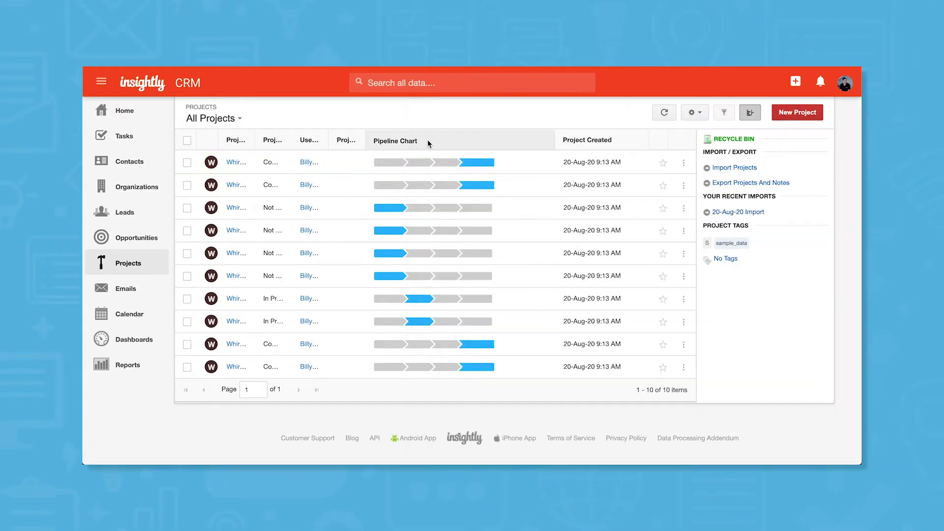
click(234, 209)
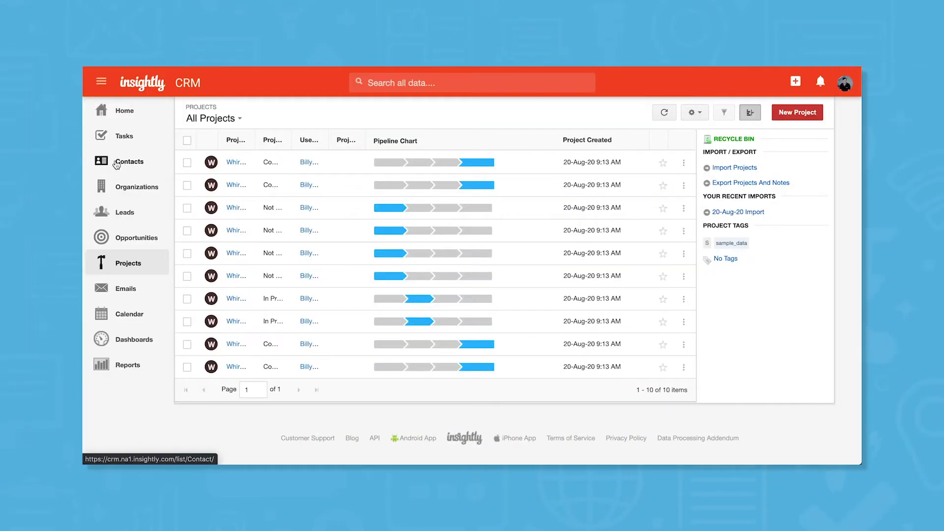
click(116, 163)
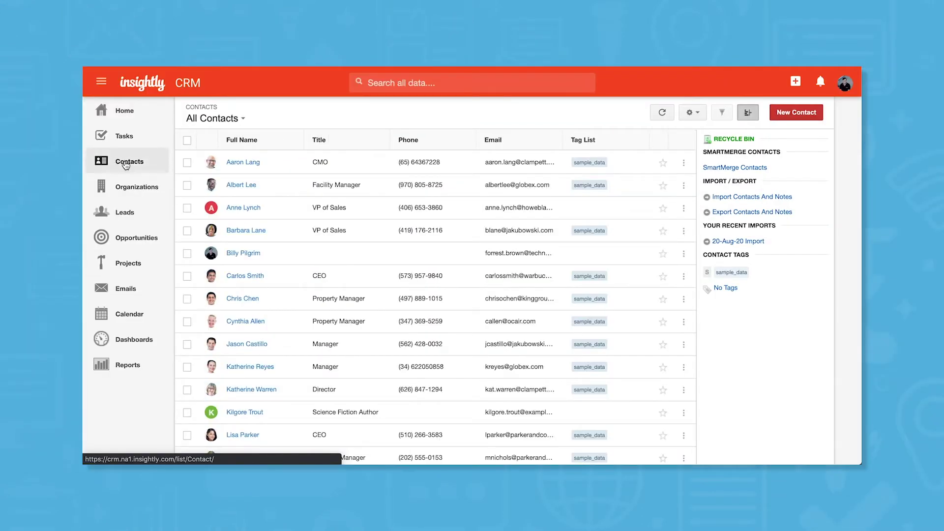
Step: Browse the Organizations and Leads lists, then open and close the New Contact form
click(132, 188)
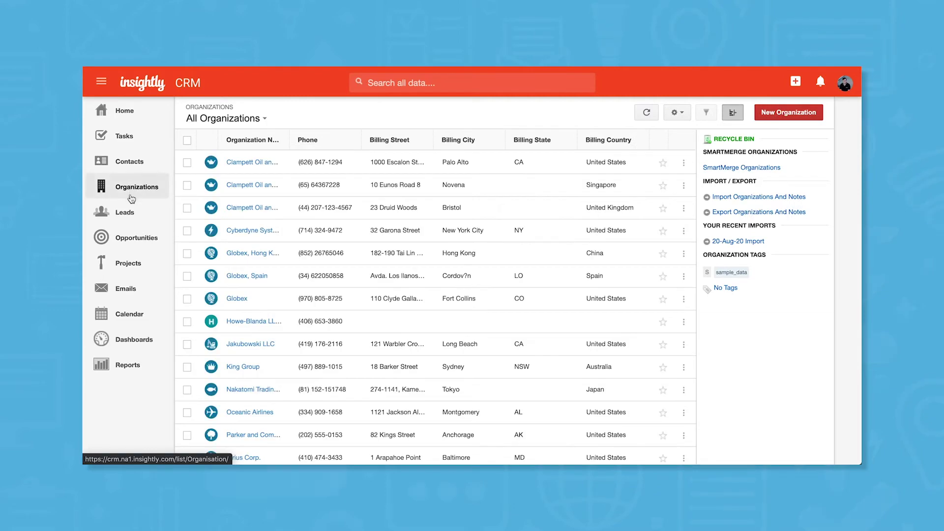
click(128, 213)
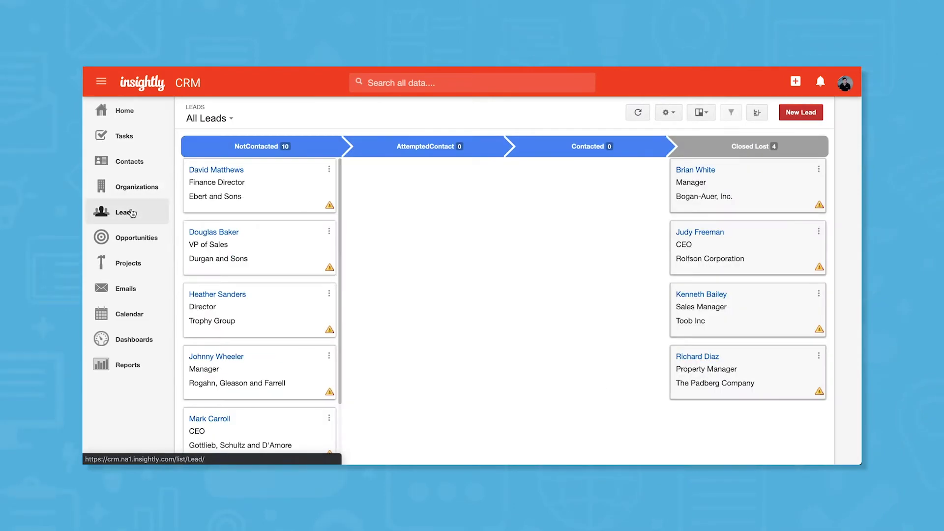
click(129, 161)
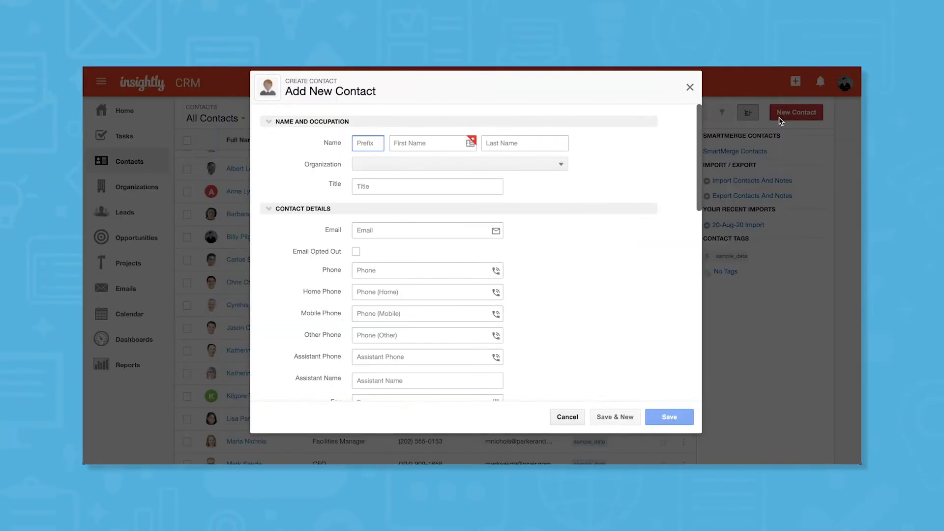
click(689, 87)
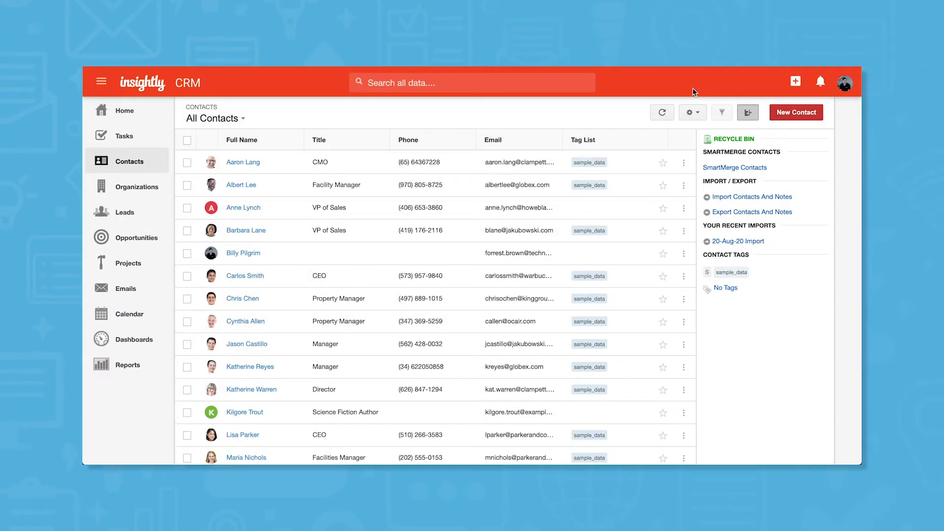
Step: Check the contact-notes CSV import option and link a project starting with 'W'
click(723, 196)
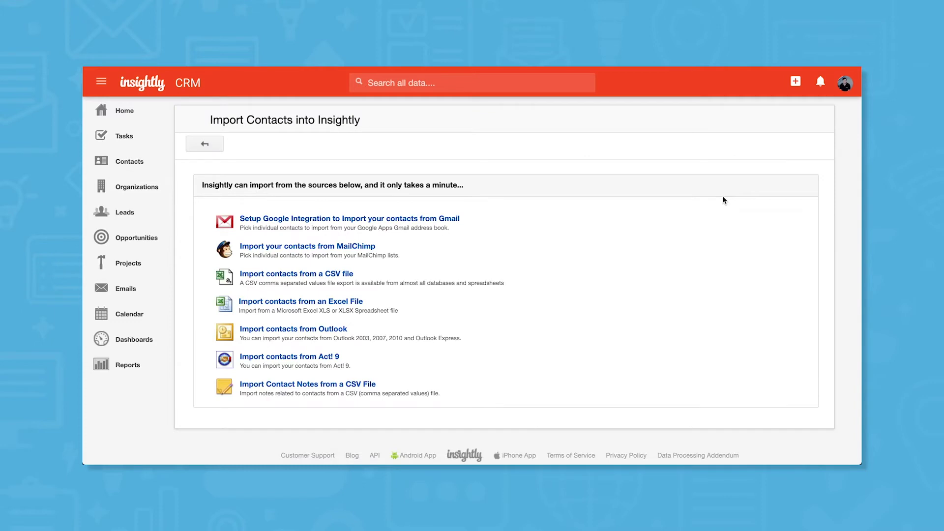
click(344, 385)
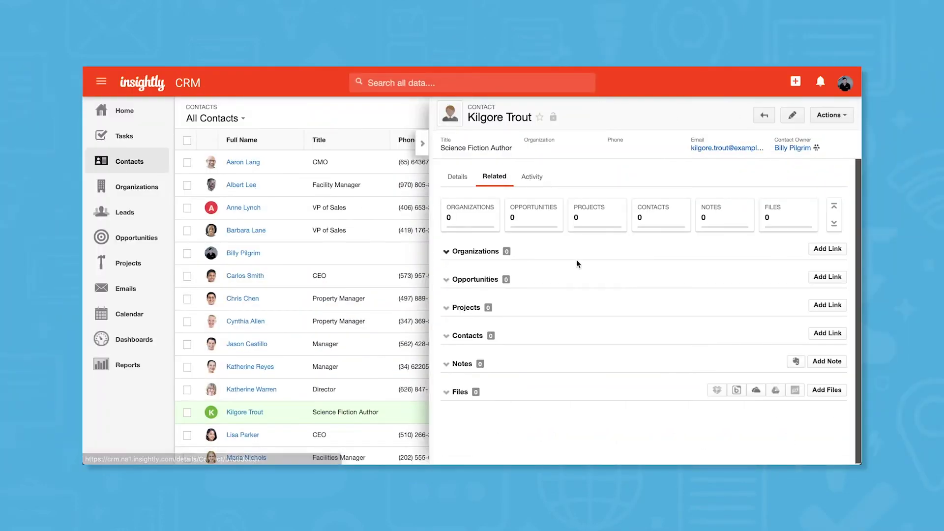
click(828, 308)
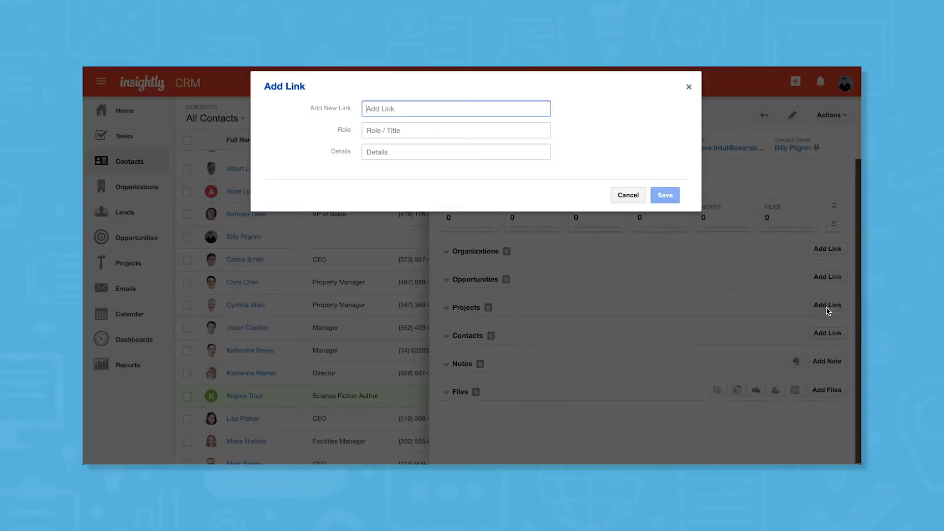
text(W)
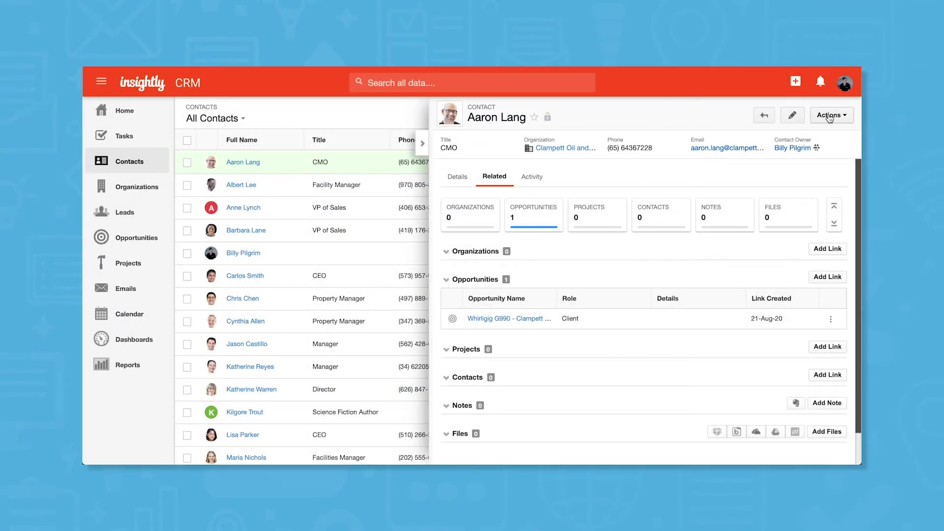
Step: Convert the contact into a lead using Actions > Change Contact to Lead
click(831, 115)
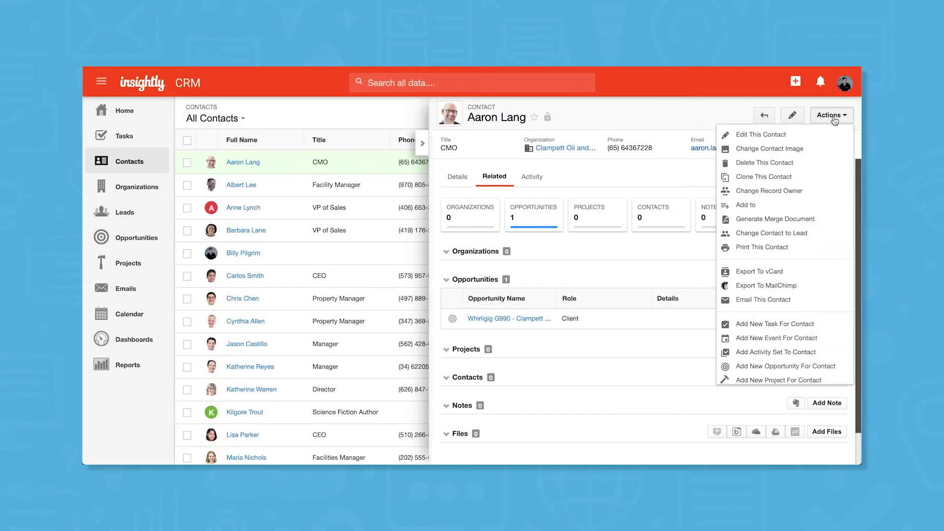
click(791, 234)
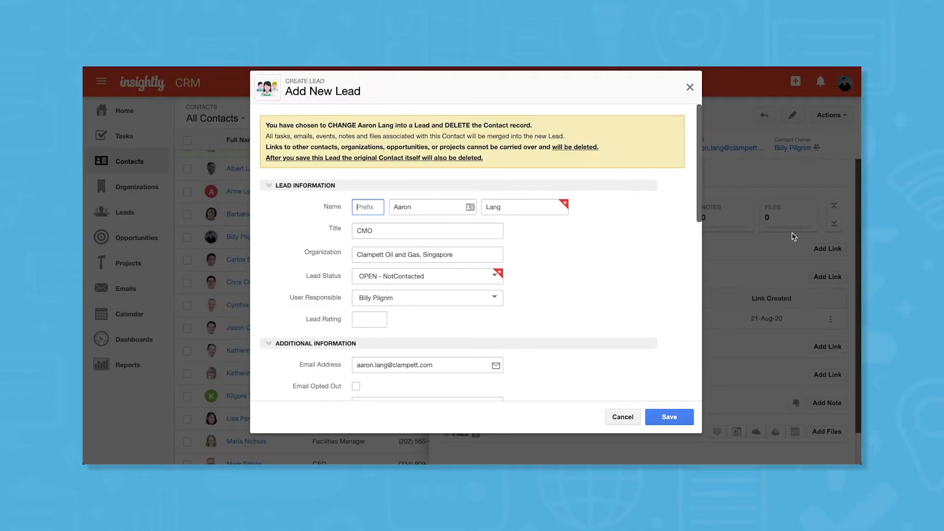
click(635, 251)
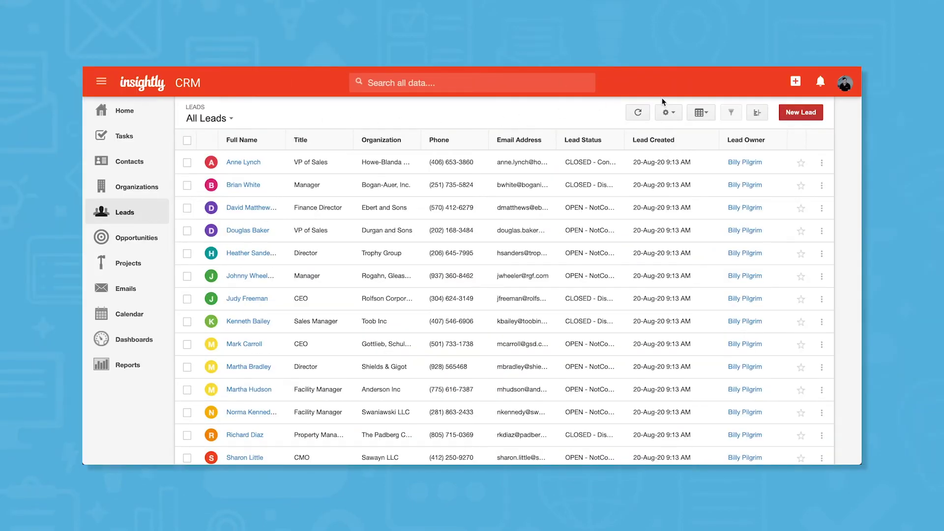
Step: Display the leads as a Kanban board and open the Opportunities Dashboard
click(702, 113)
click(672, 161)
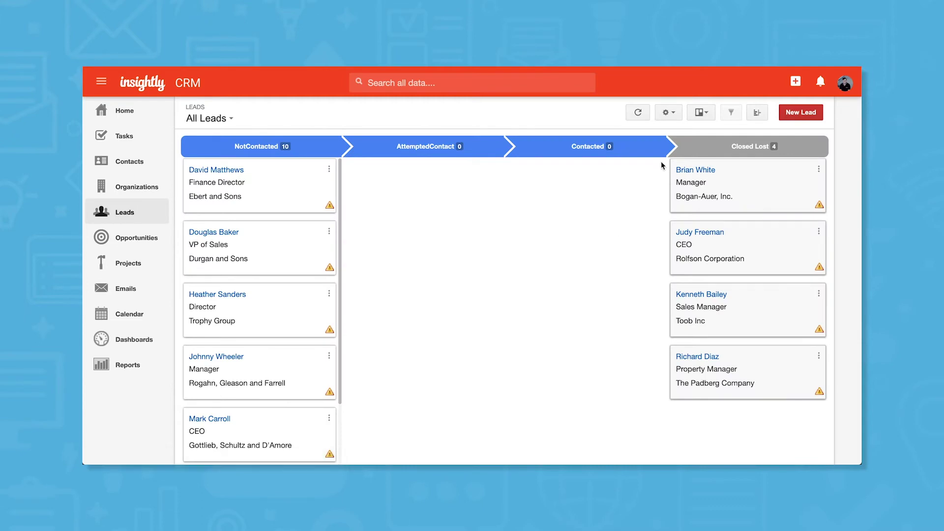
click(702, 113)
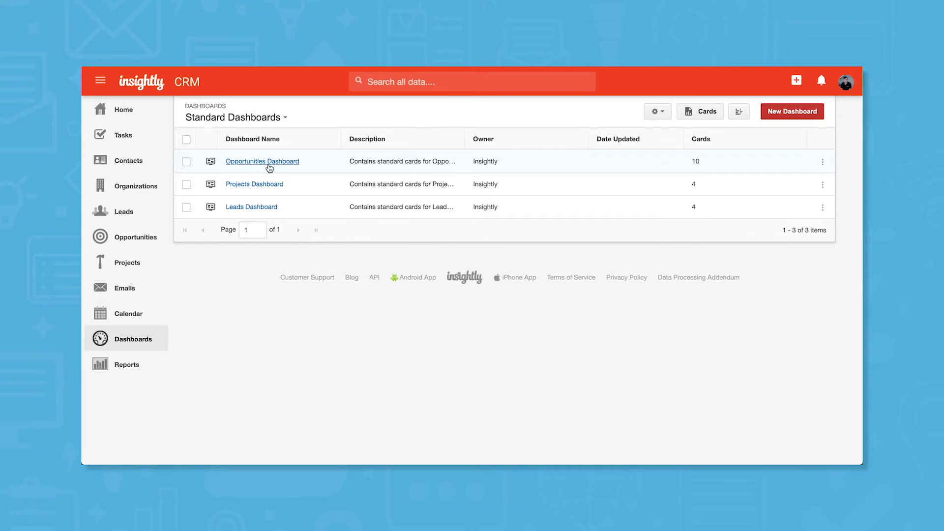
click(270, 167)
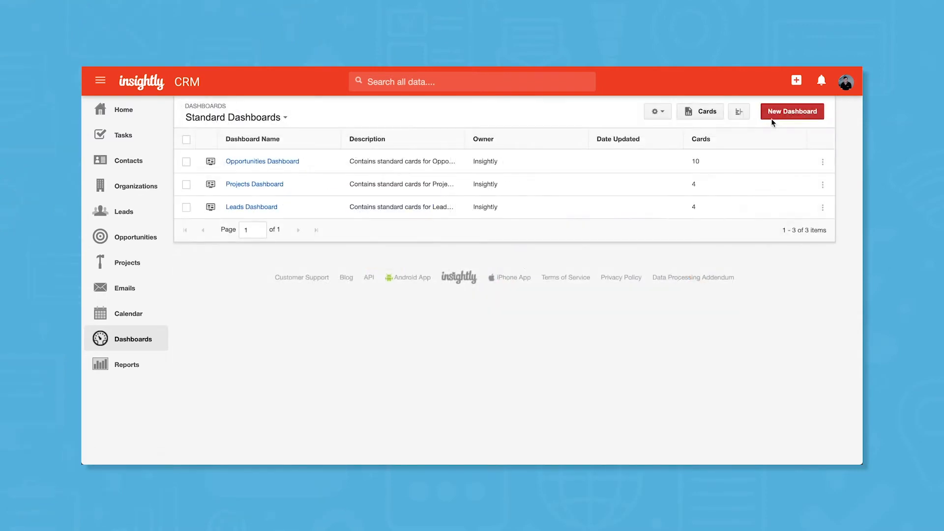
Step: Create a new dashboard named 'Sales' shared with everyone
click(787, 116)
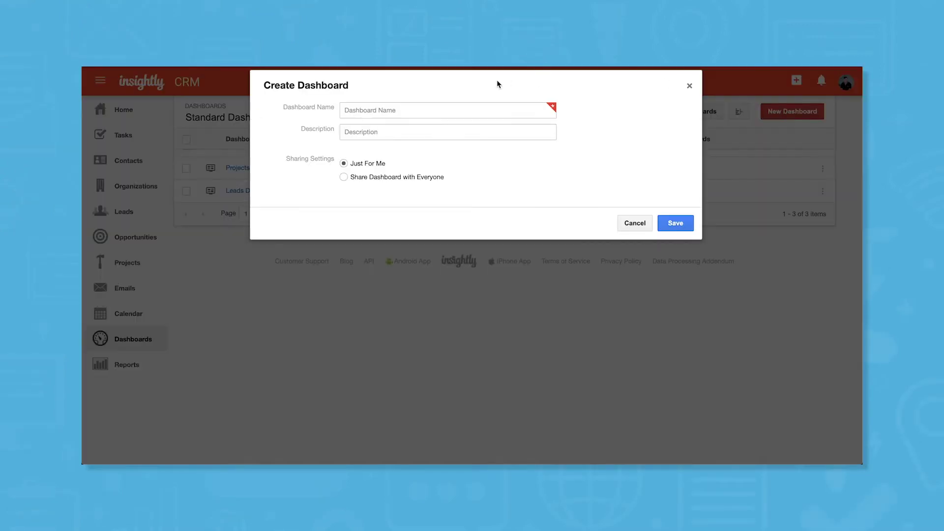
click(410, 111)
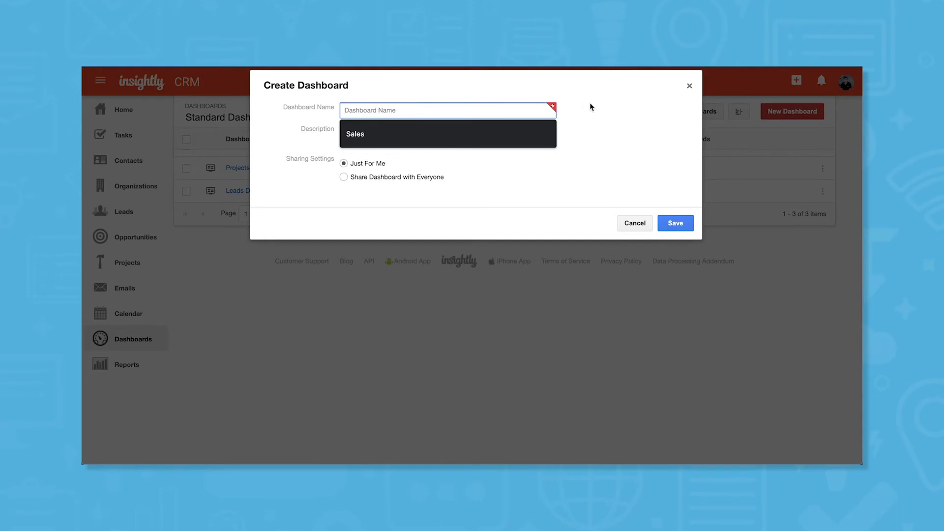
text(Sales)
click(415, 137)
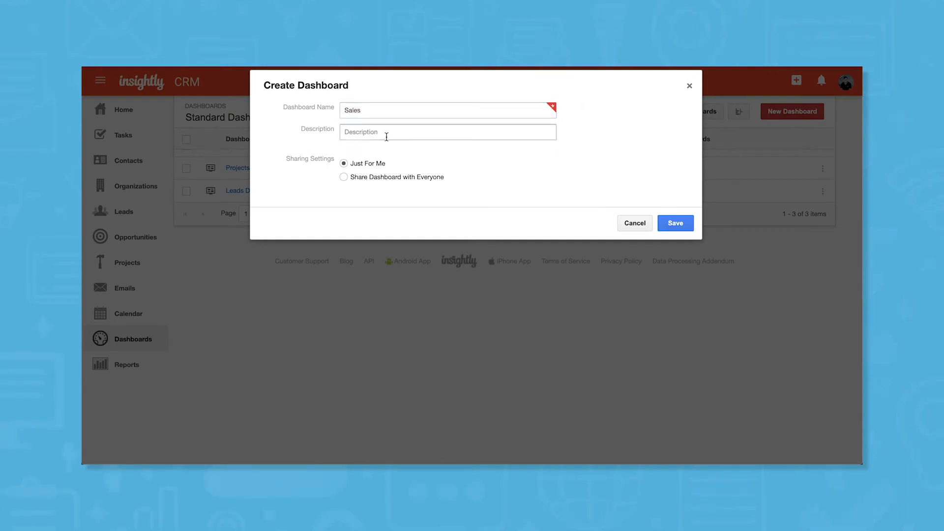
click(369, 178)
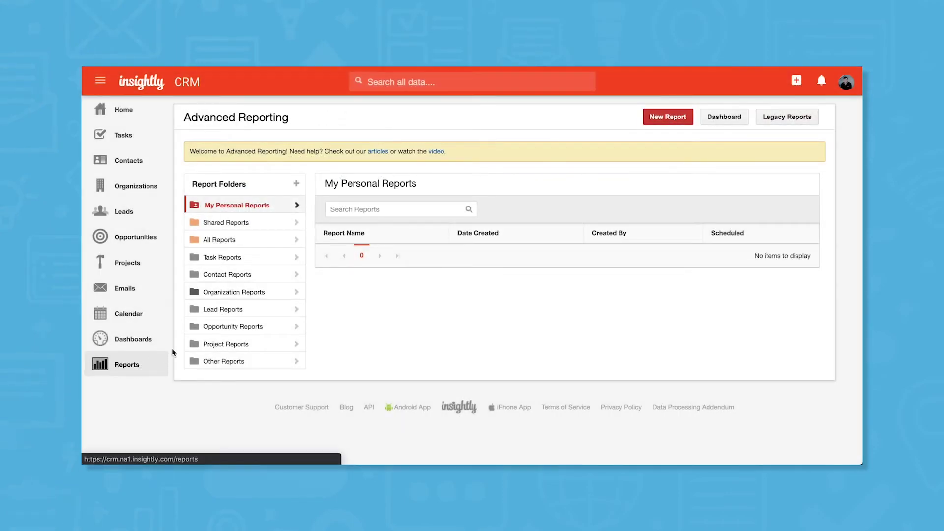
Step: Browse the Shared, Task and Contact Reports folders, then switch to Legacy Reports
click(226, 227)
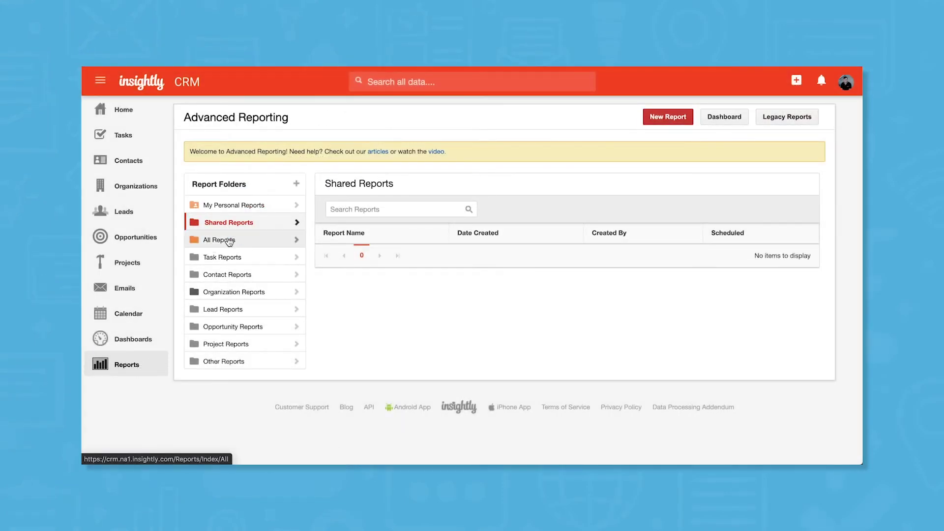
click(227, 258)
click(226, 274)
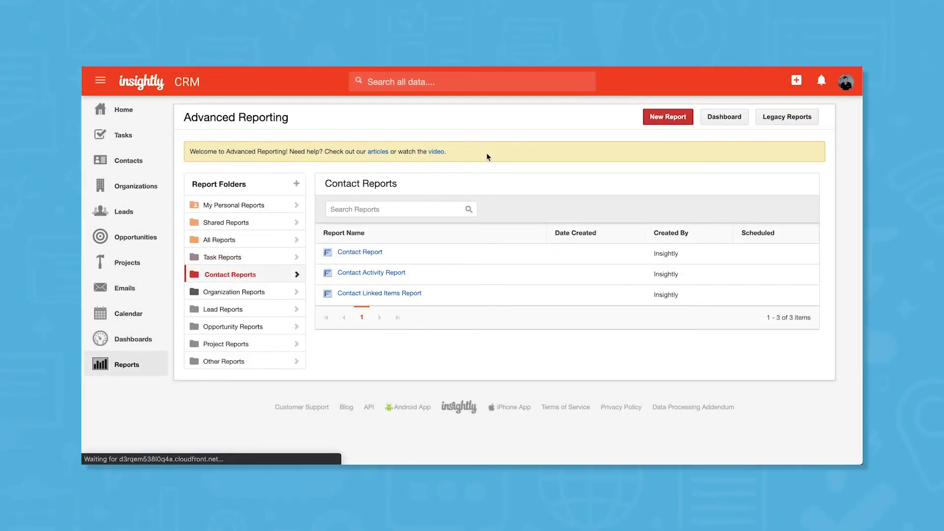
click(762, 120)
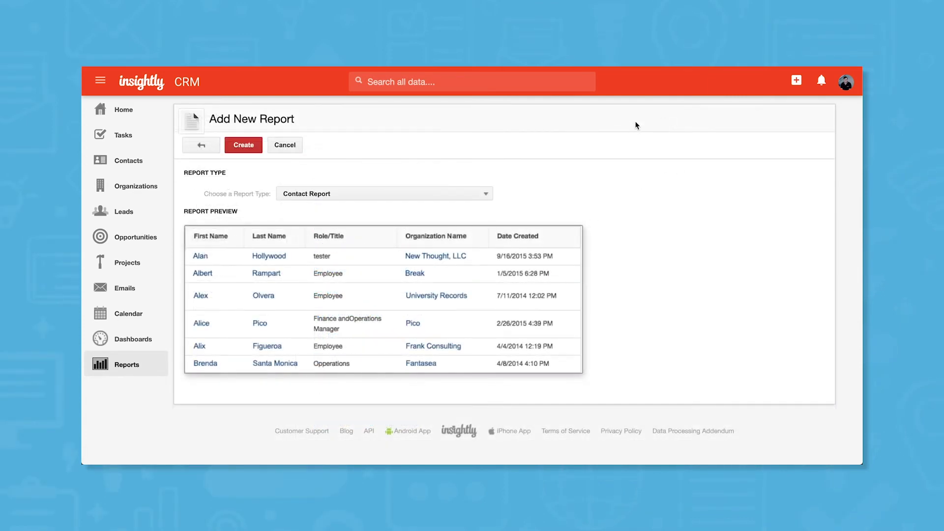
Step: Review report types and save folders for the opportunity report, then expand the Gmail account option
click(428, 193)
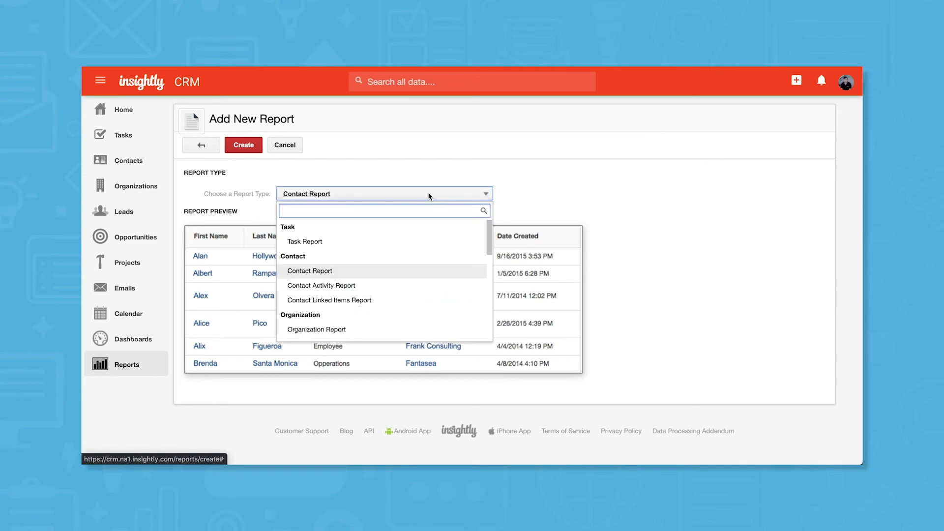
scroll(414, 282, down, 3)
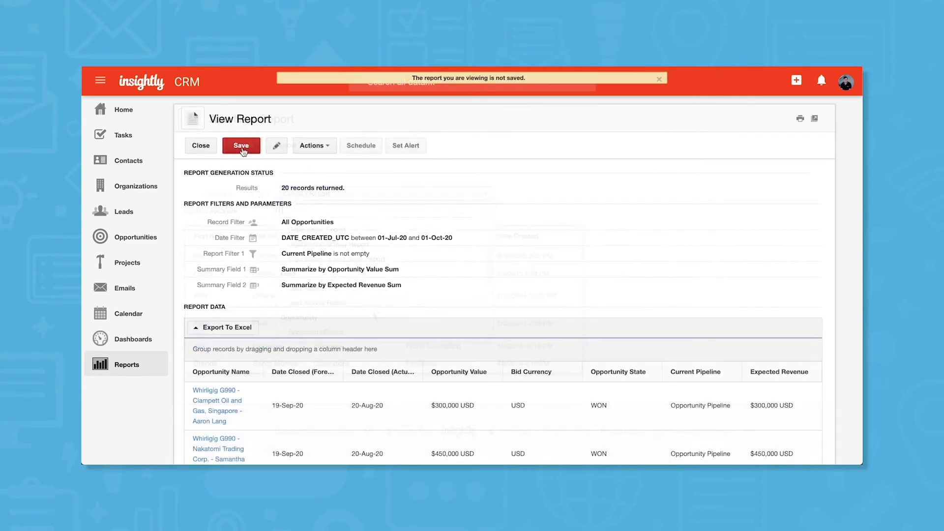
click(242, 147)
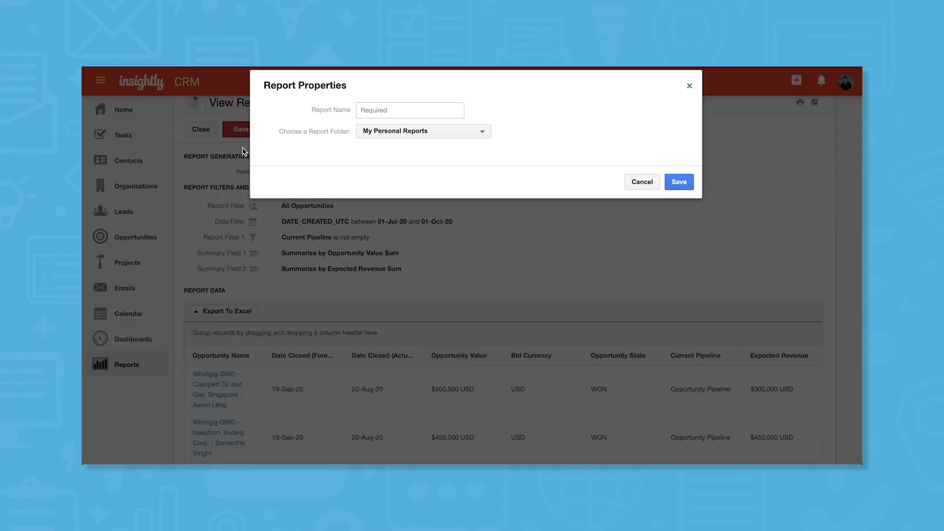
click(397, 137)
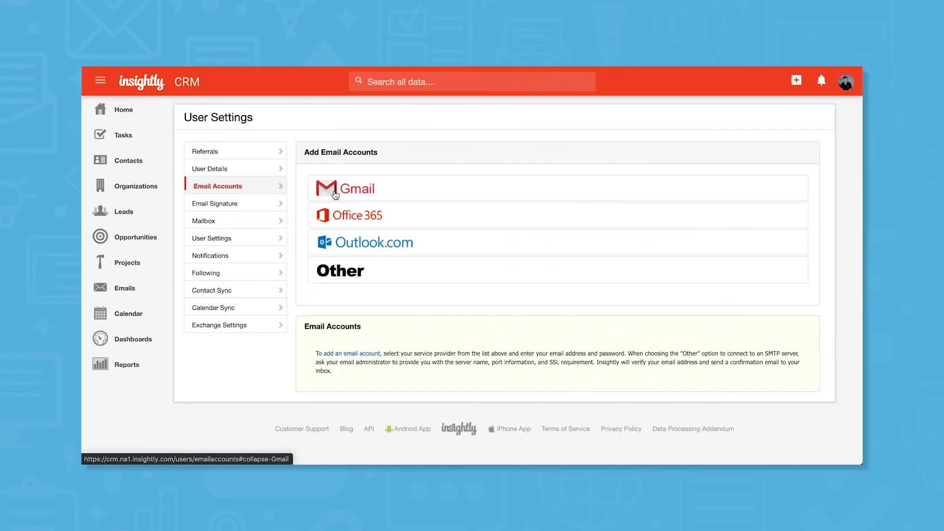
click(346, 199)
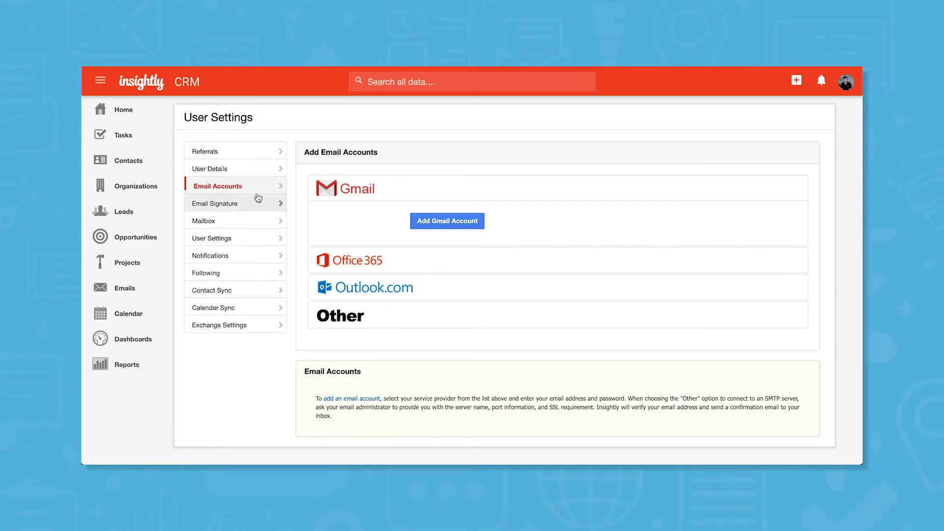
Step: Review the email signature and mailbox settings, then set calendar sync to Google
click(215, 204)
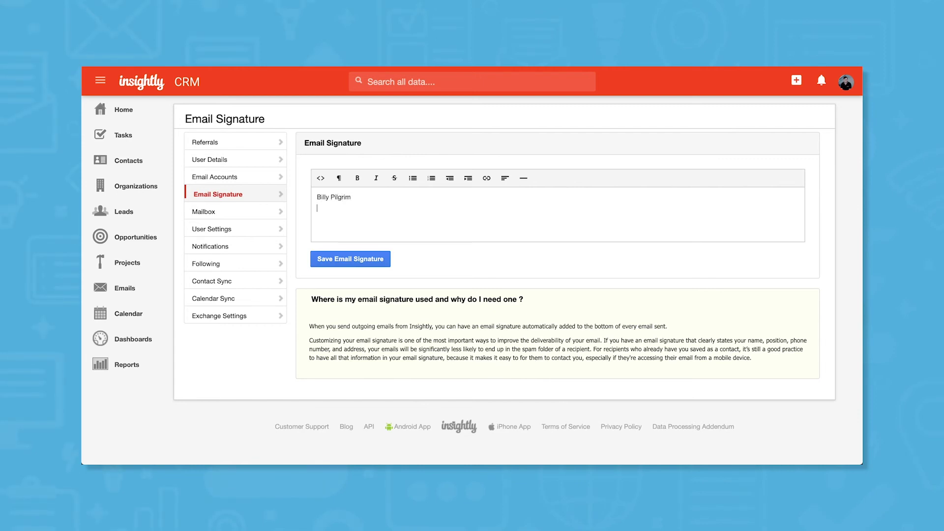
click(215, 216)
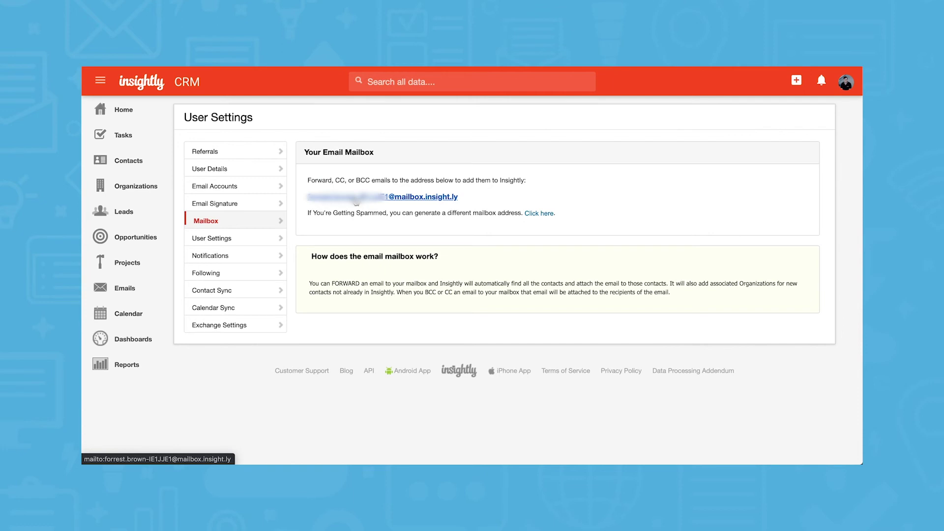
click(129, 315)
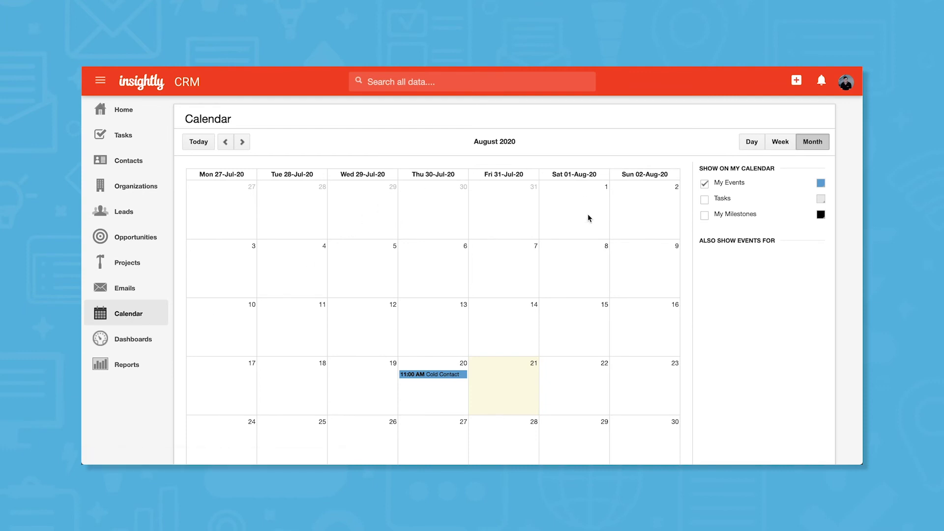
scroll(590, 312, down, 2)
scroll(590, 312, down, 1)
click(242, 412)
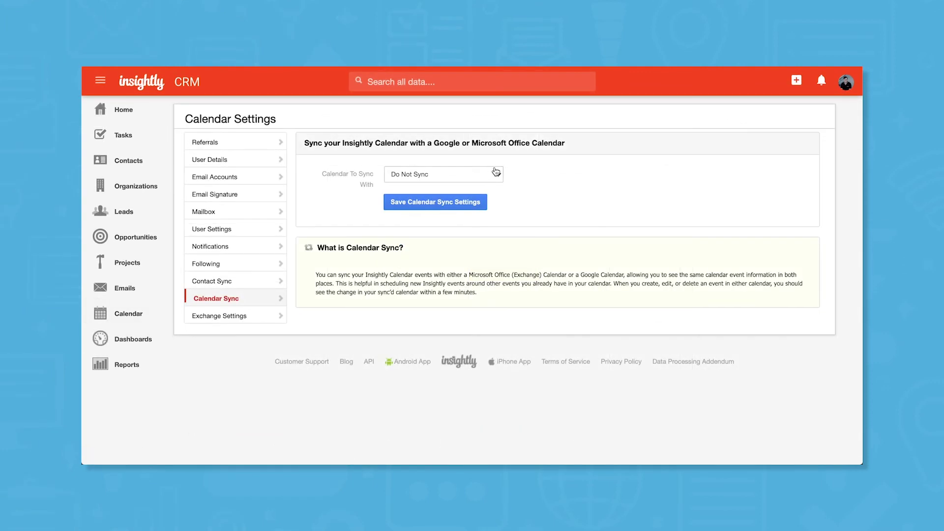
click(495, 174)
click(492, 185)
Step: Enable task syncing, then save a 'Date created' criterion where Lead Created equals Today
click(489, 201)
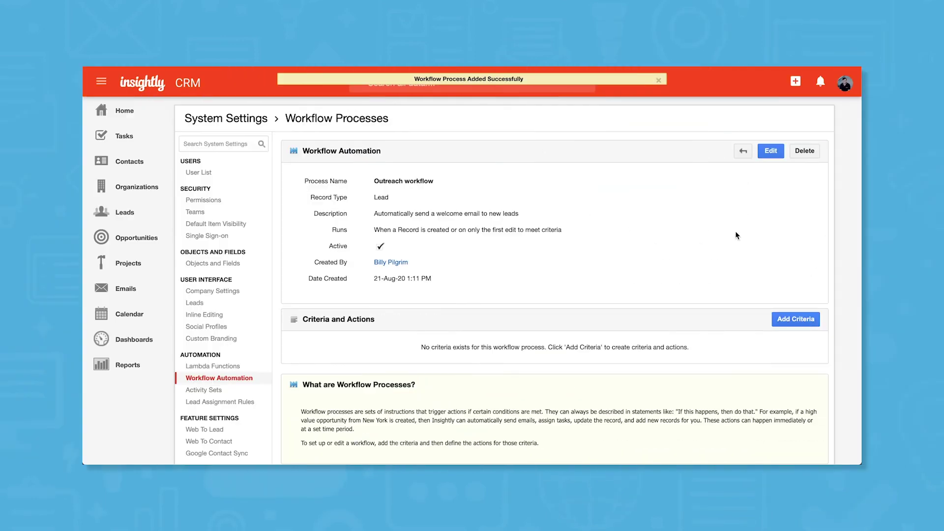
scroll(733, 276, down, 2)
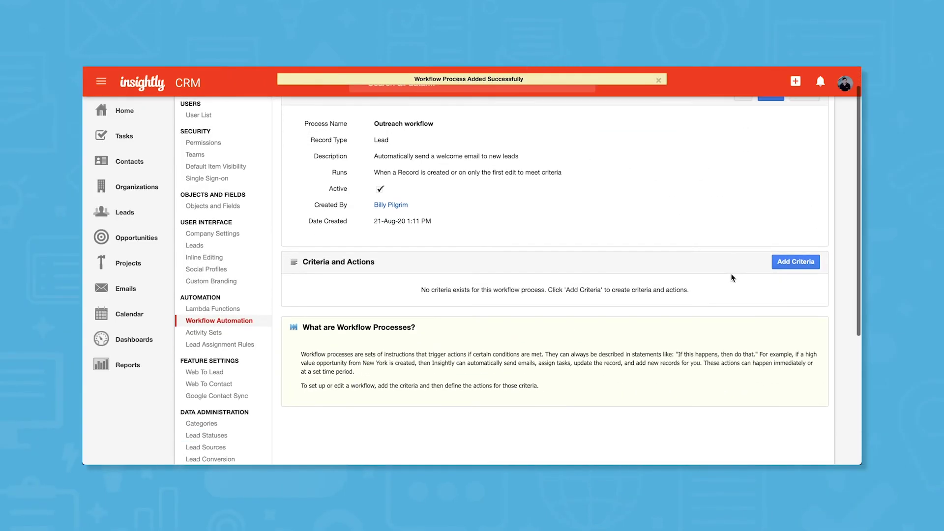
click(806, 258)
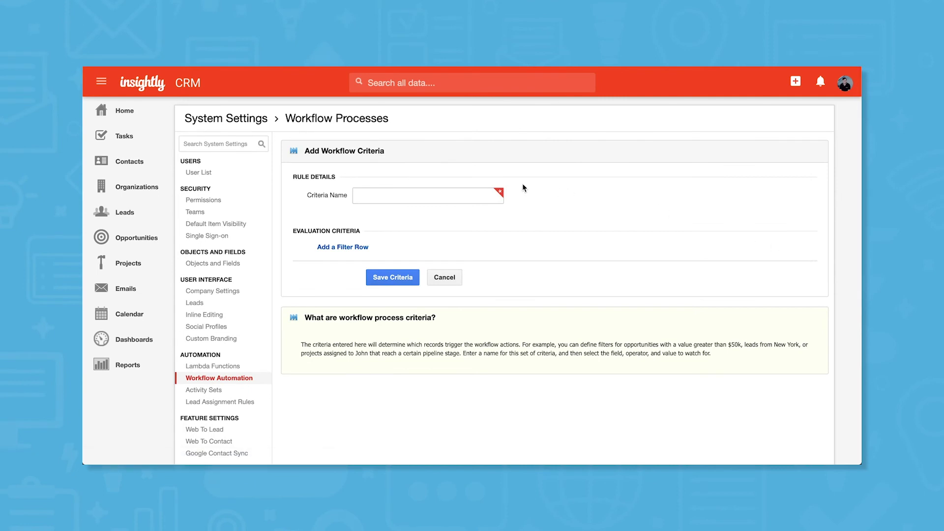
click(417, 194)
text(D)
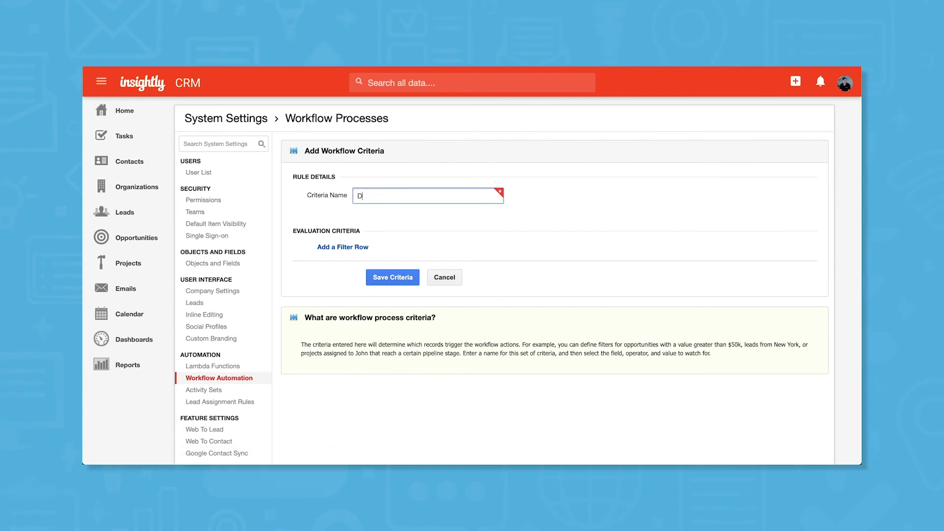
text(ate)
text(created)
mouse_move(651, 269)
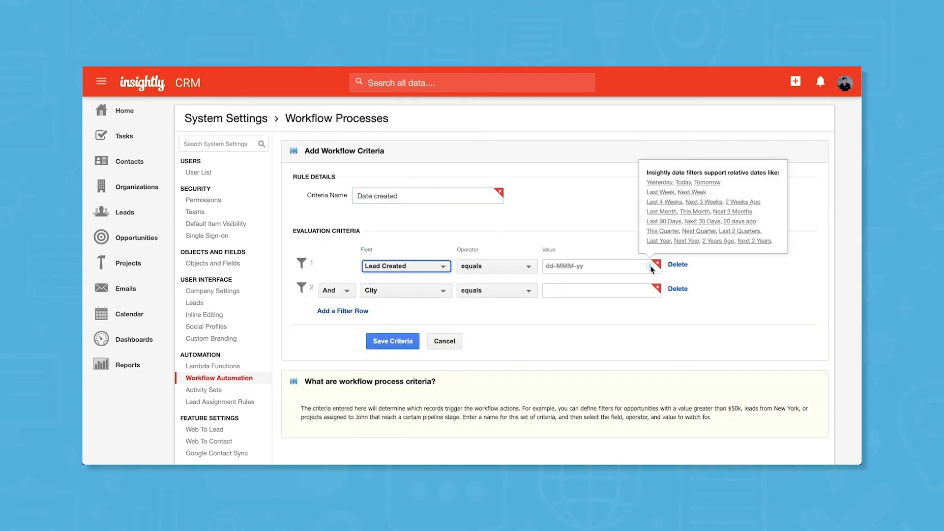
click(646, 266)
text(Today)
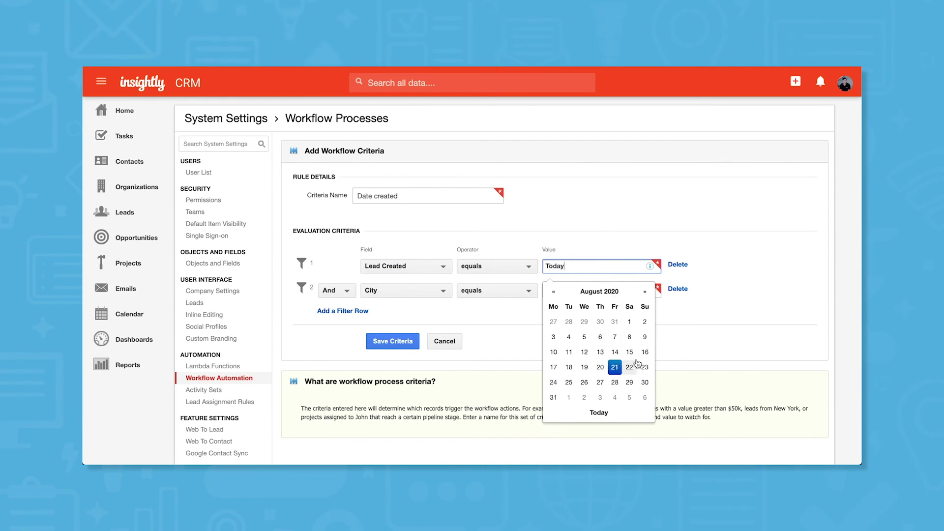
click(744, 311)
click(396, 343)
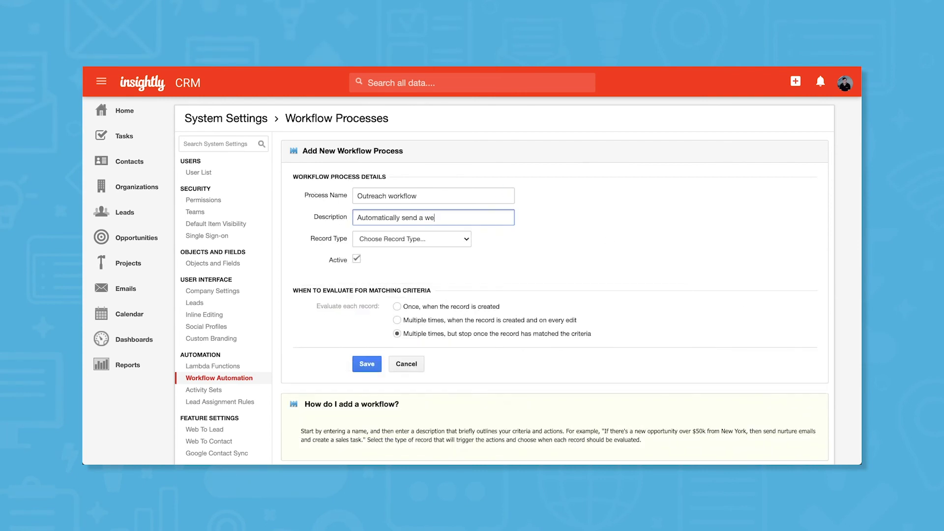
Step: Save the Outreach workflow for Lead records, described as a welcome email to new leads
text(lcome email to new lead)
click(558, 217)
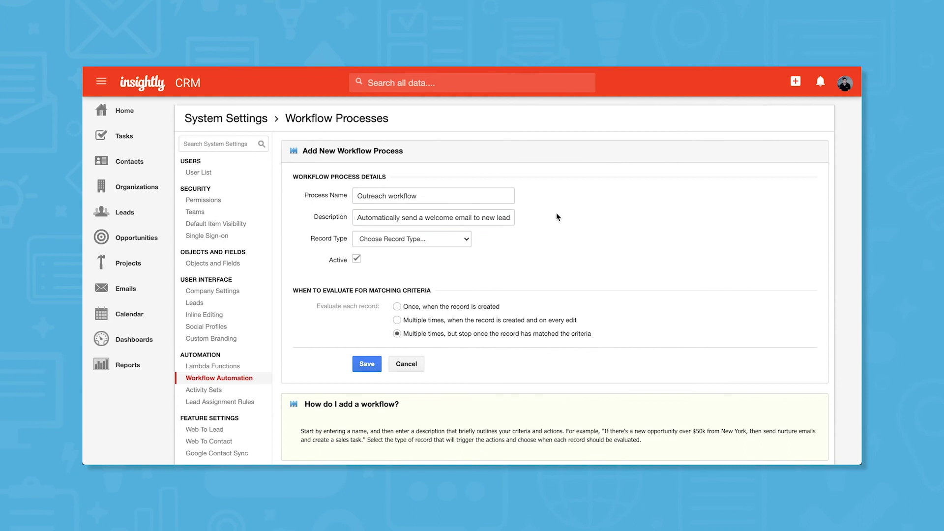
click(447, 240)
click(442, 250)
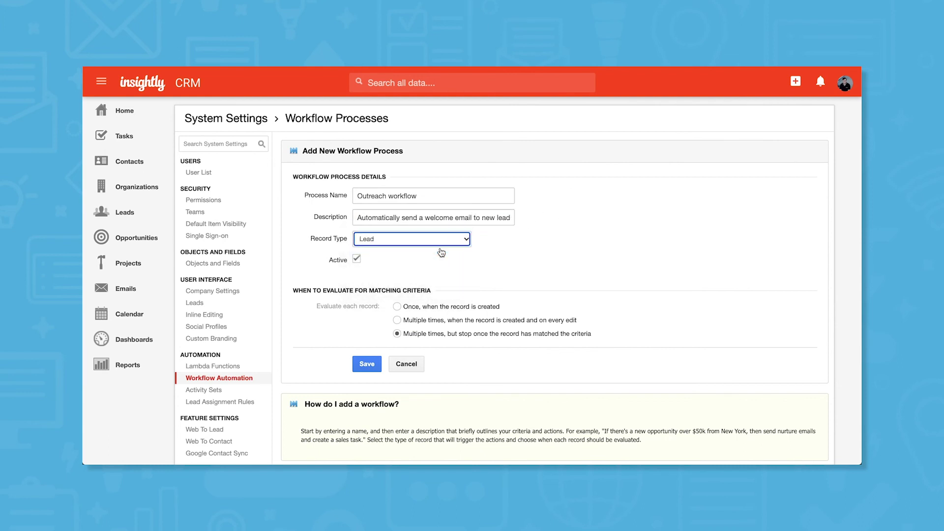
click(359, 364)
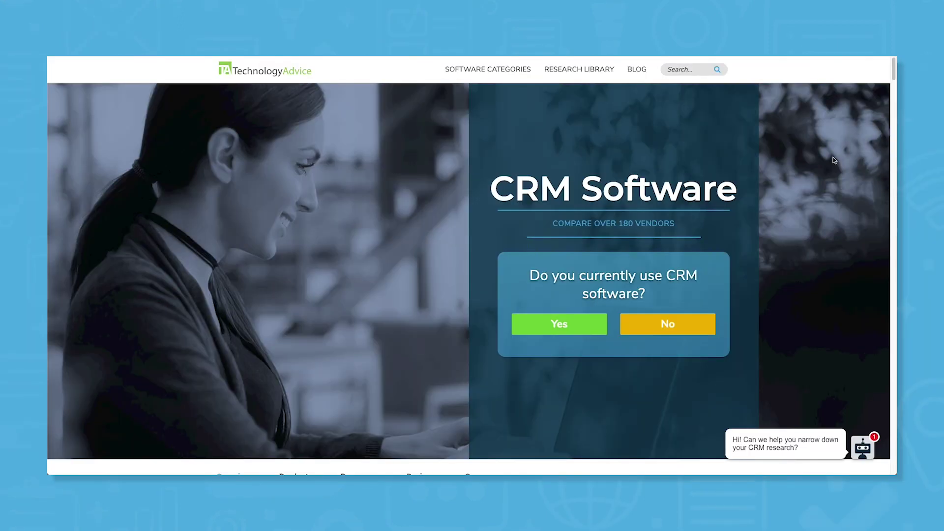
Step: Answer the CRM finder: no CRM in use, and 251-500 people need access
click(676, 323)
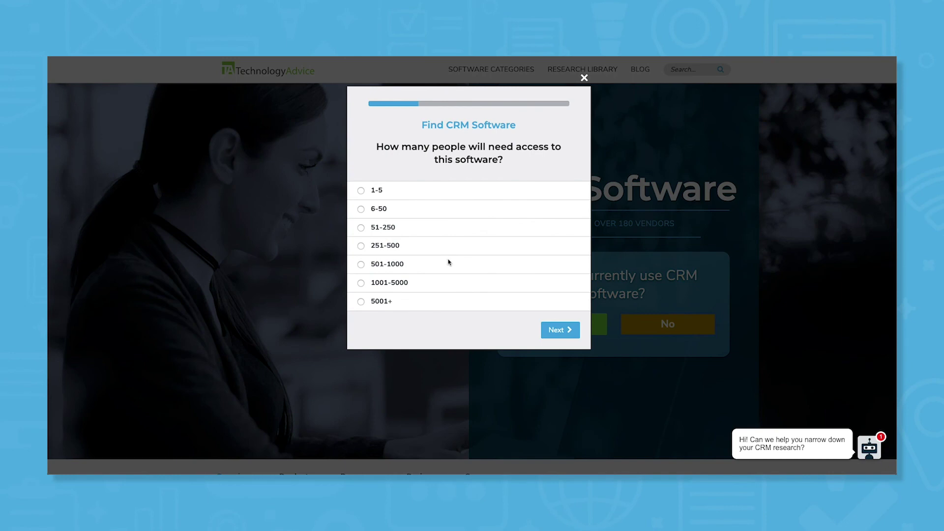
click(378, 245)
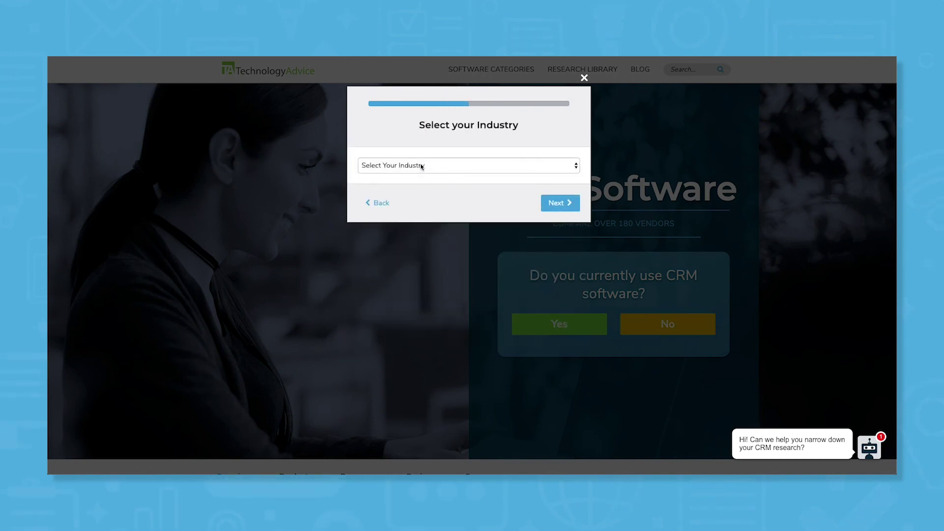
click(421, 166)
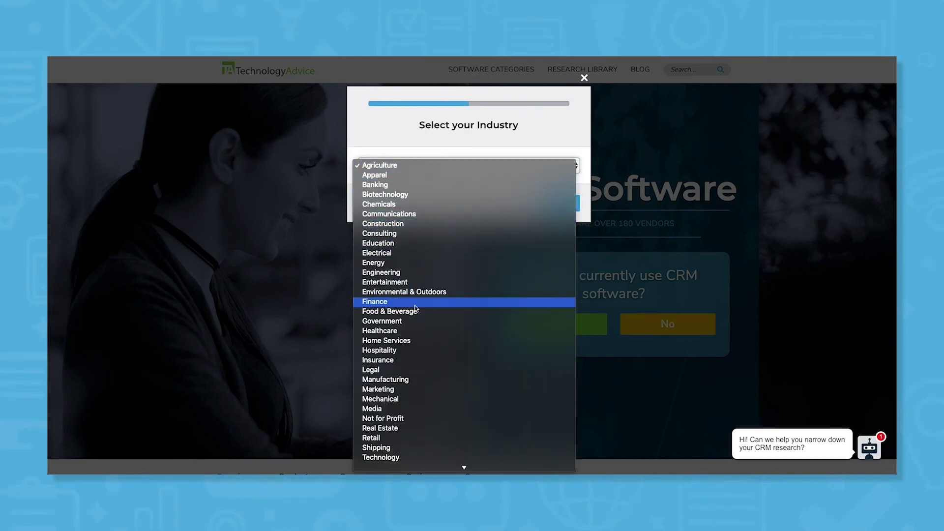